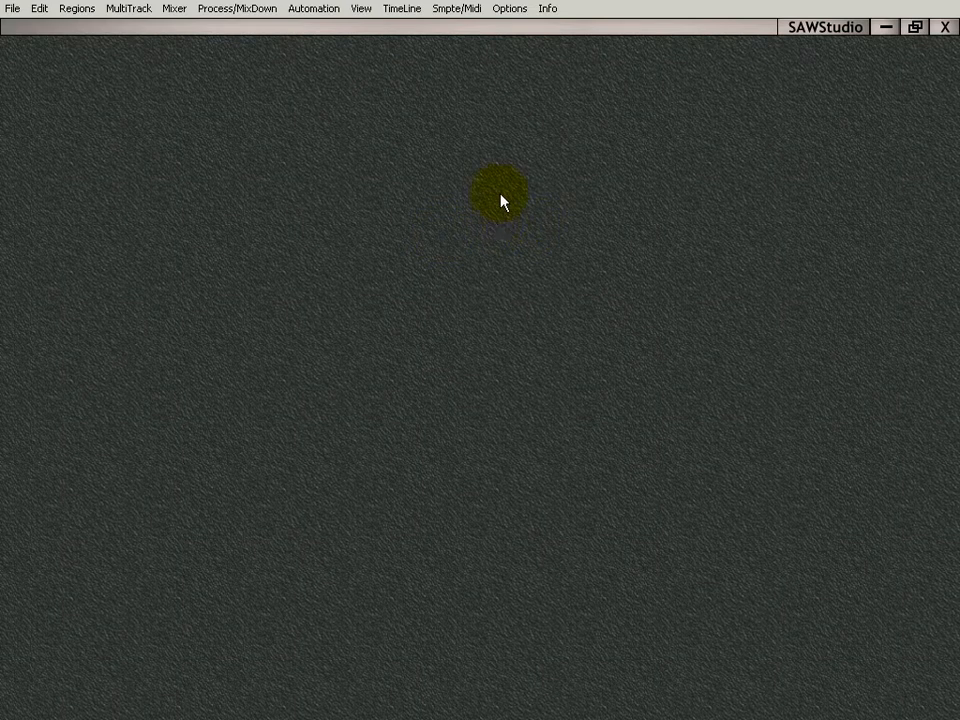
- Show the Zoom Mixer and place it along the right edge of the workspace
click(361, 12)
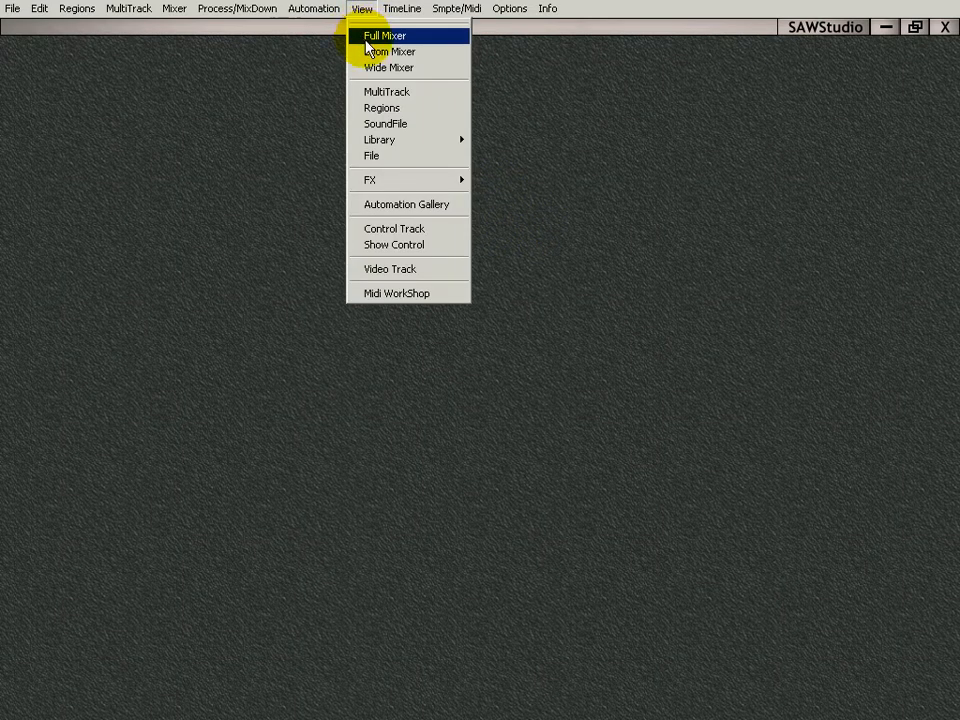
click(382, 52)
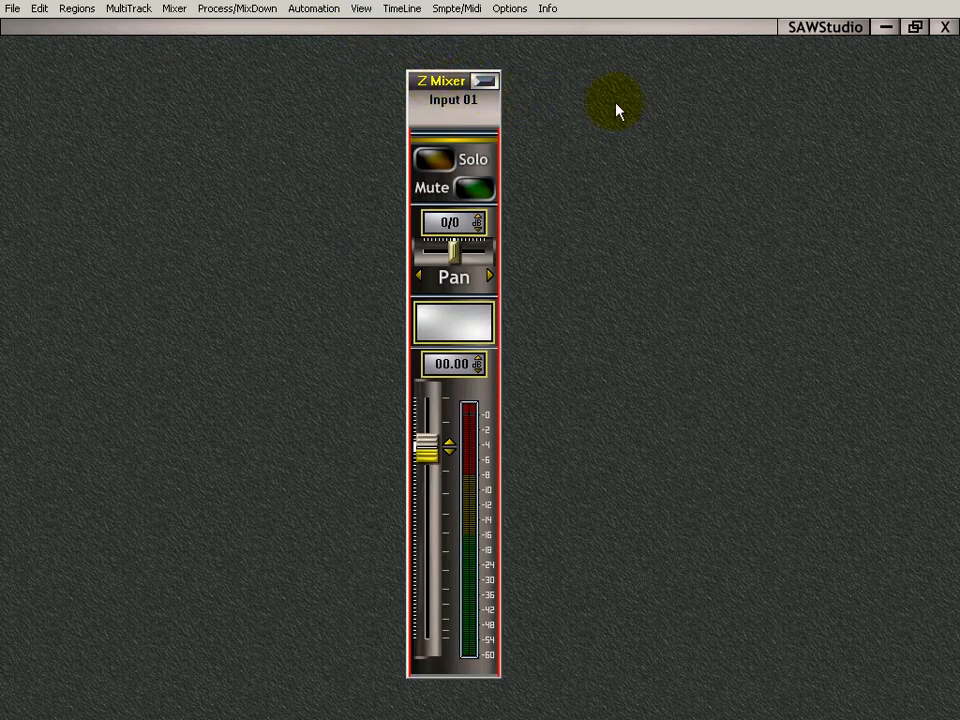
drag(872, 80, 868, 71)
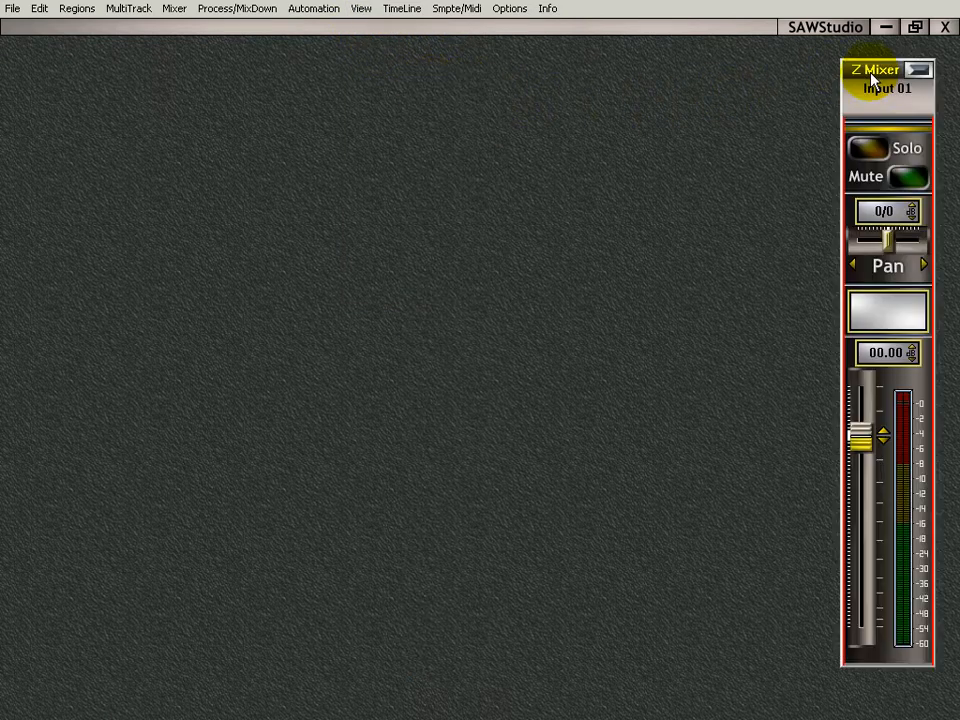
- Show the Wide Mixer for Input 01 alongside the Zoom Mixer
click(363, 11)
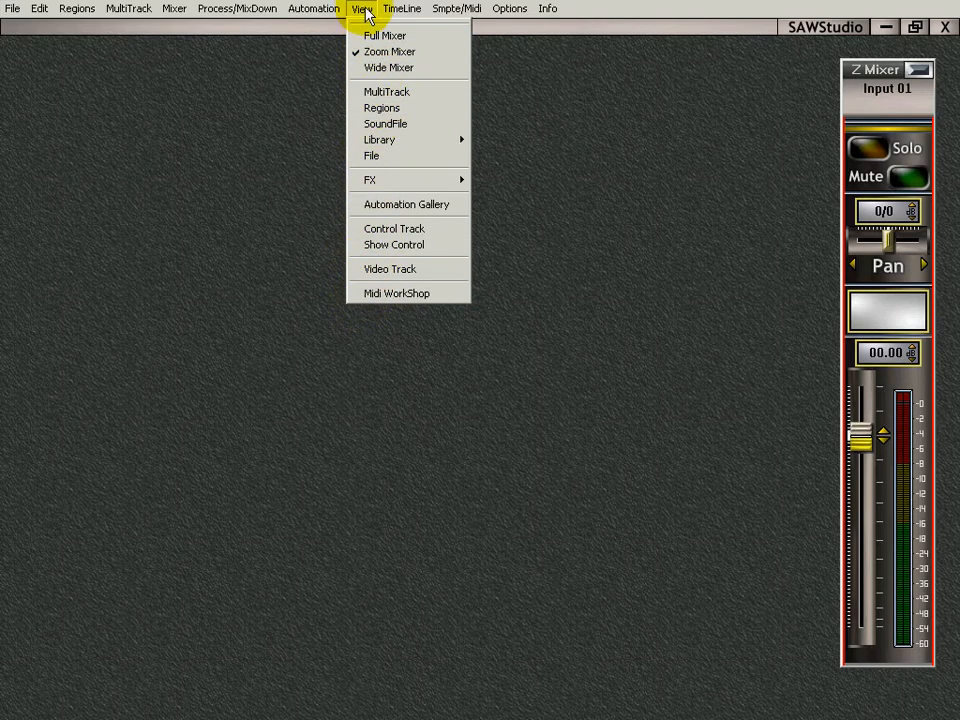
click(316, 132)
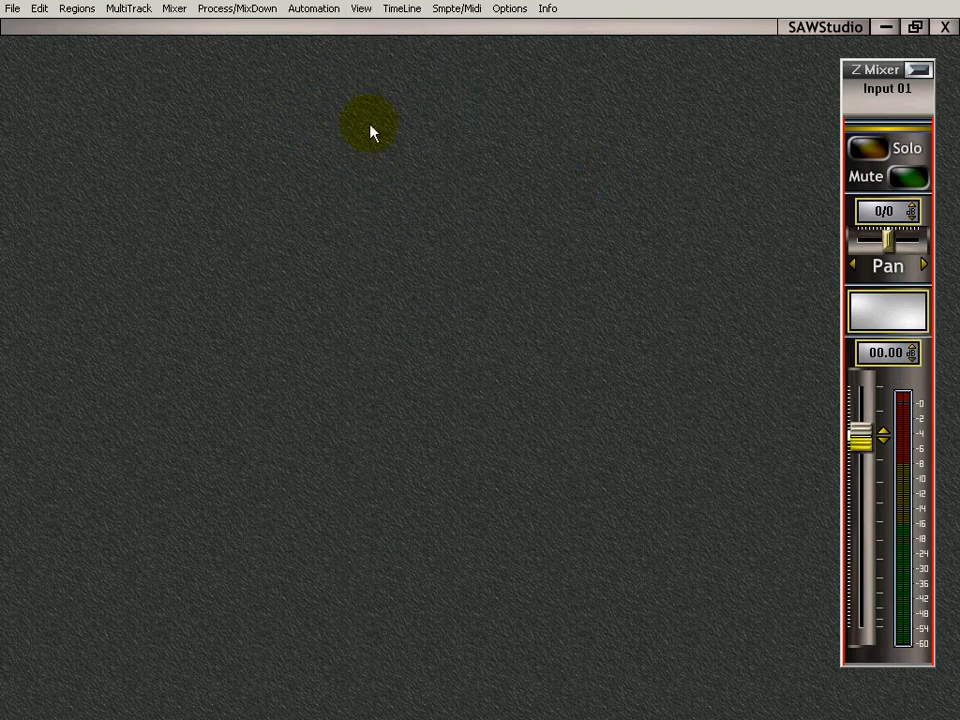
click(362, 10)
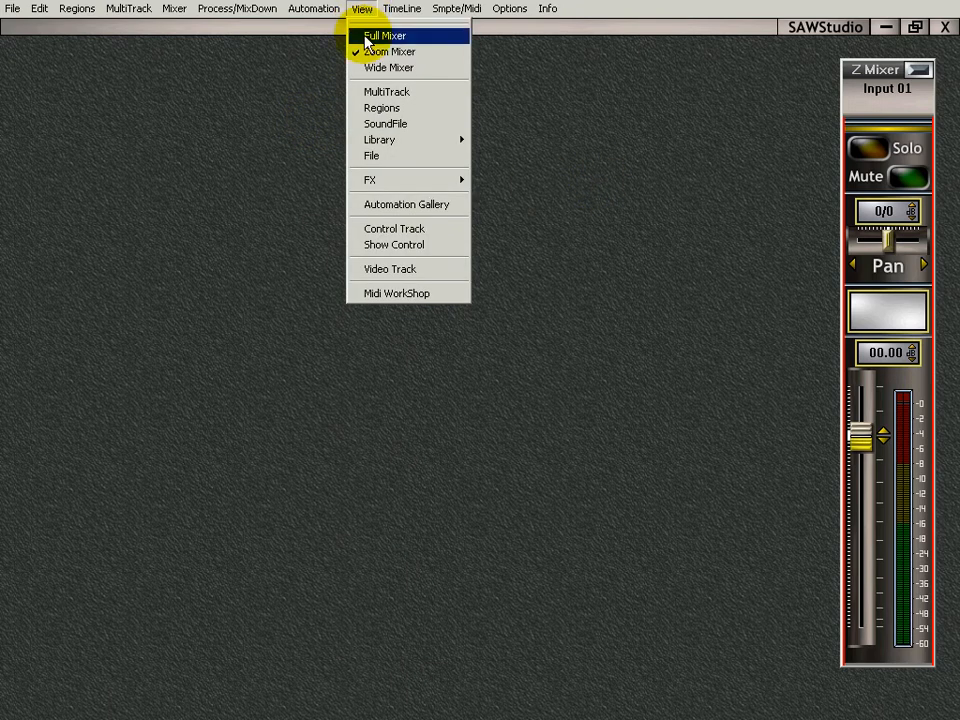
click(378, 69)
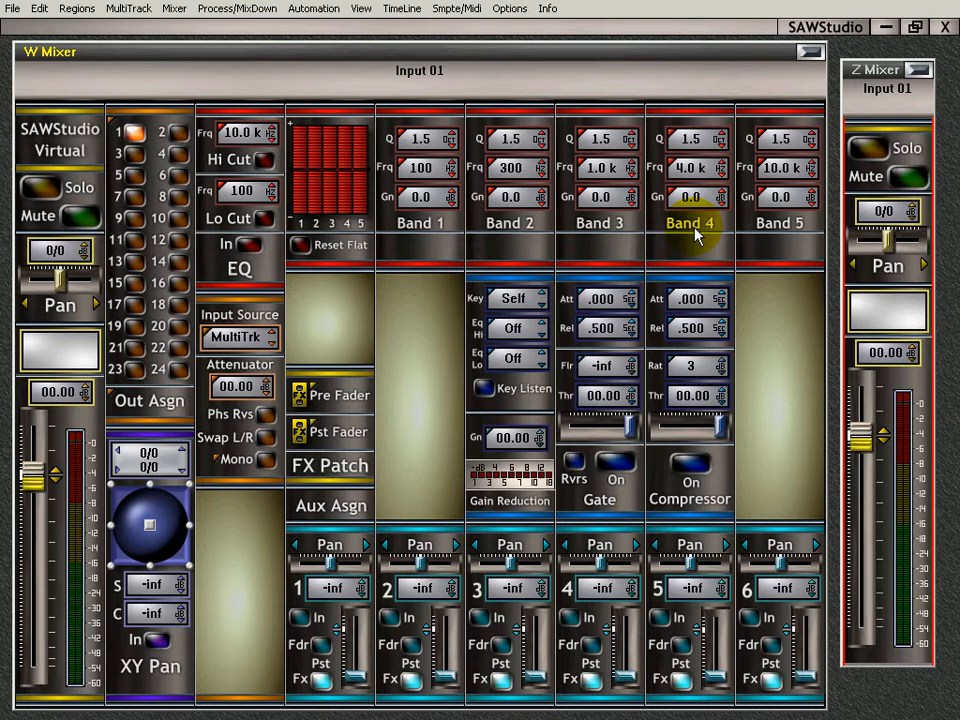
- Examine the Zoom Mixer strip's sections, from the input source and EQ bands down to the compressor, FX patch and aux sends
right_click(880, 299)
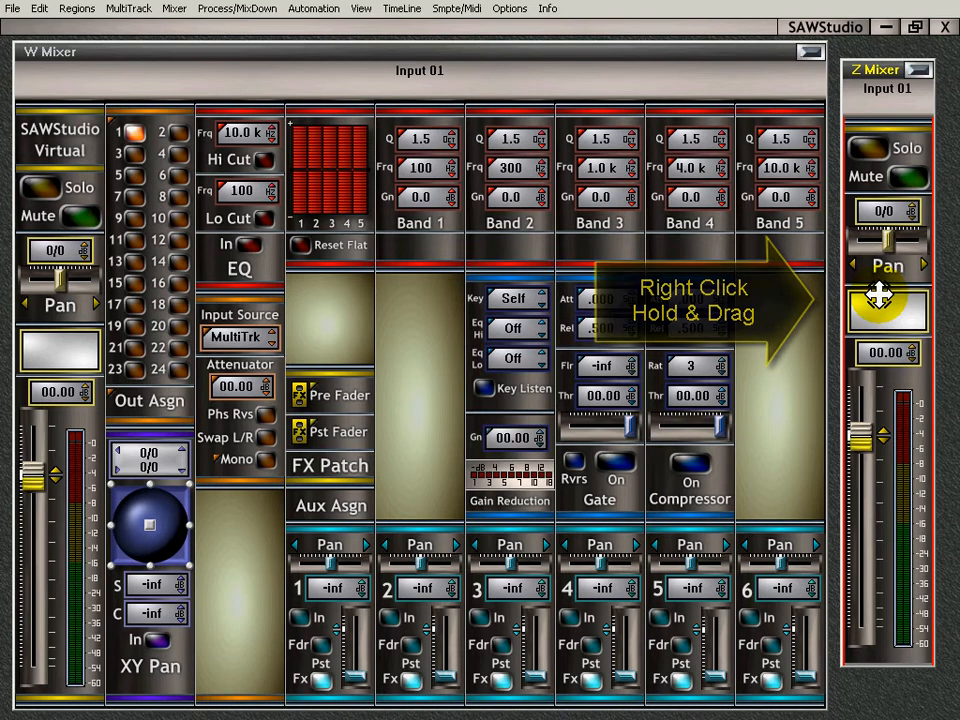
mouse_move(878, 297)
mouse_down()
mouse_move(878, 267)
mouse_move(884, 287)
mouse_up()
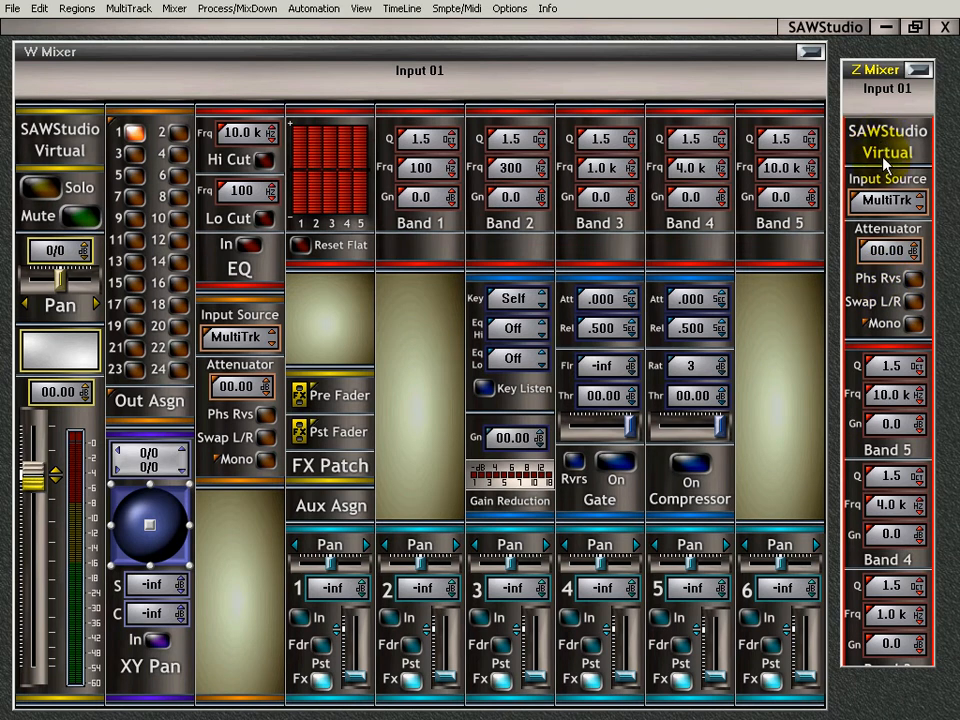
click(60, 147)
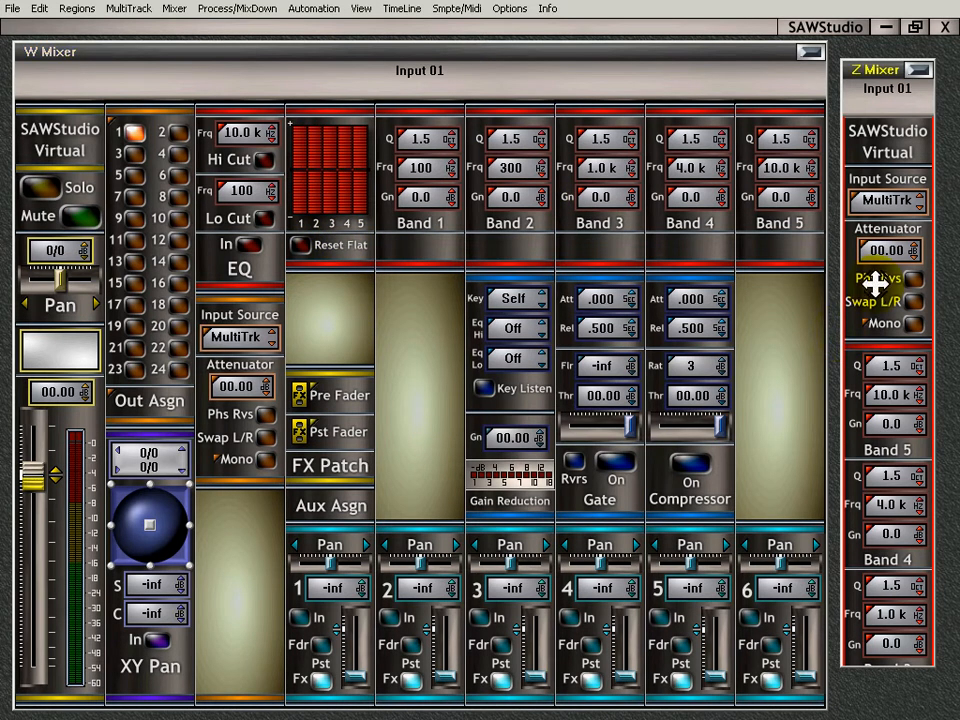
scroll(876, 300, down, 10)
scroll(878, 316, down, 8)
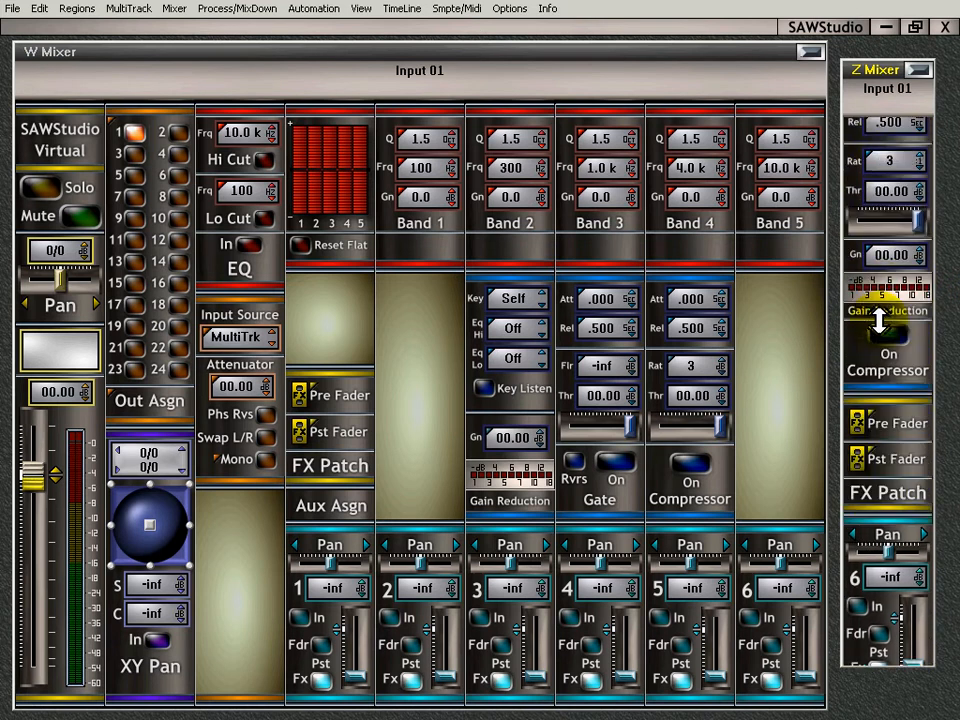
scroll(881, 276, up, 3)
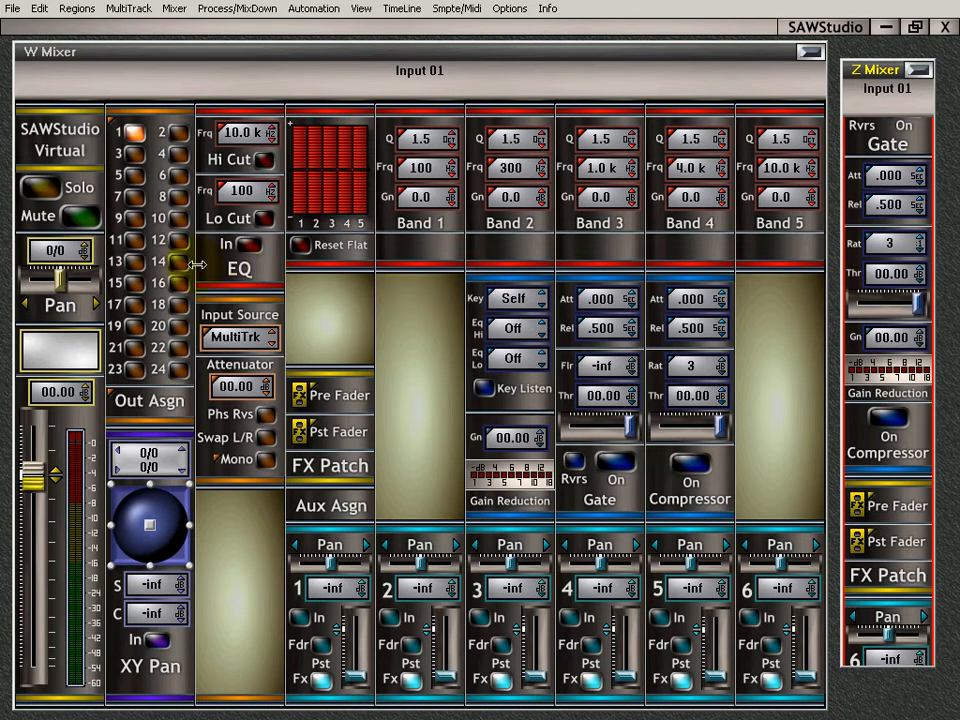
- Widen the Zoom Mixer to show Input 01 through Input 10 and bring their fader sections into view
drag(20, 247, 10, 246)
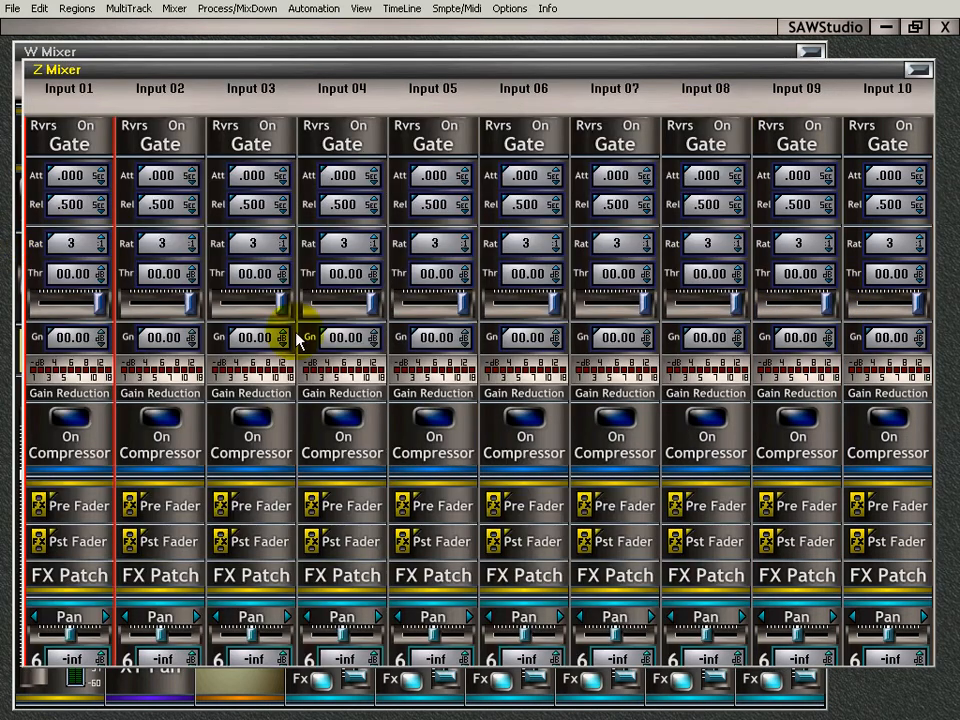
scroll(409, 257, down, 3)
scroll(409, 272, down, 15)
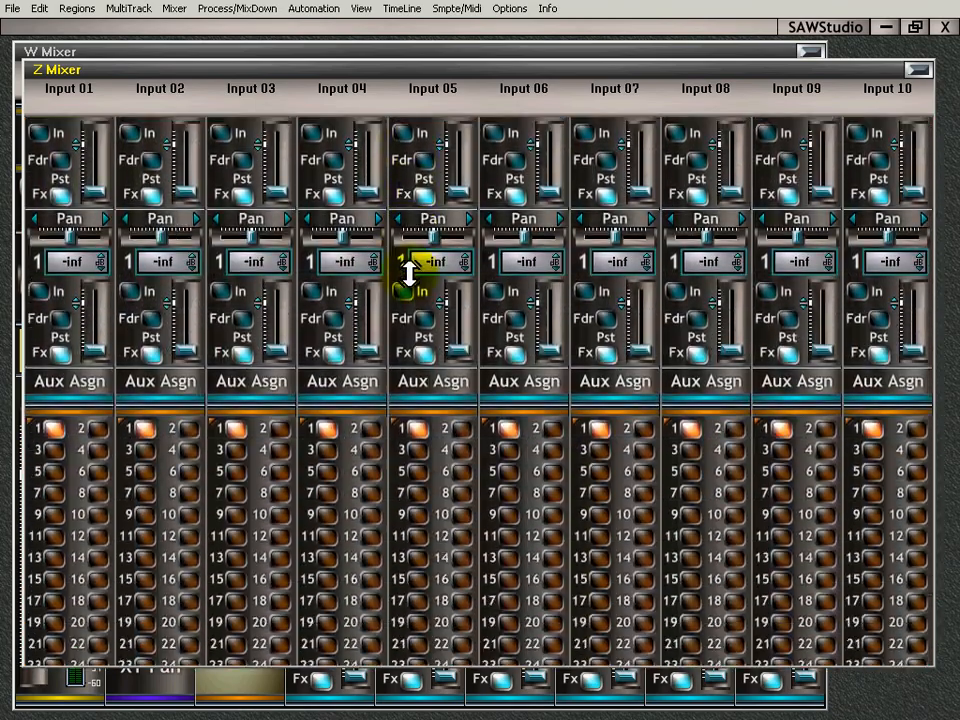
scroll(409, 272, down, 7)
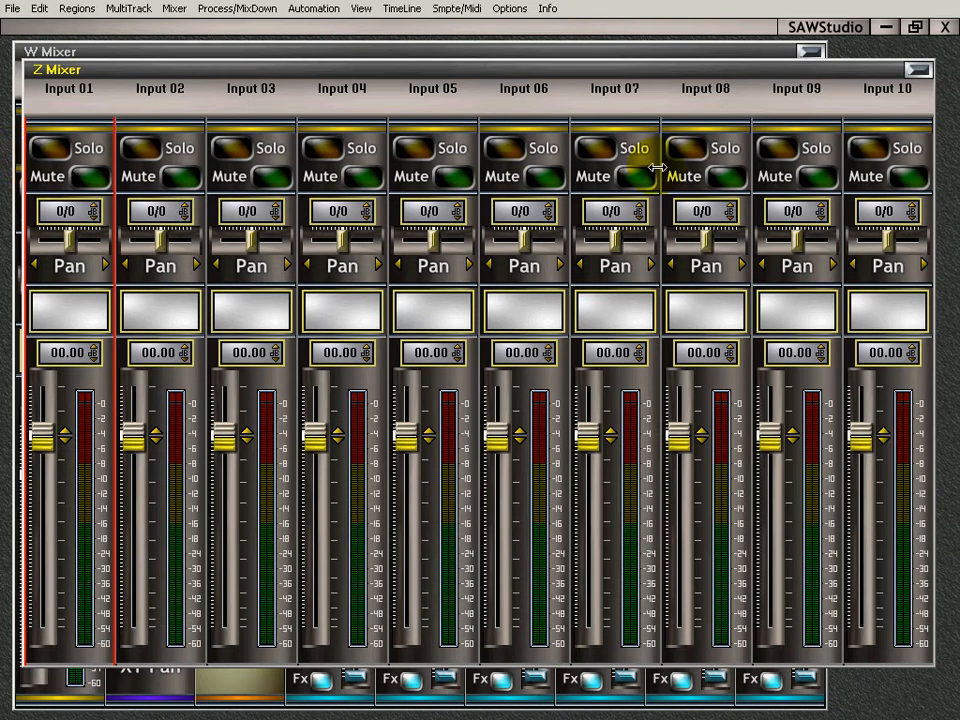
- Bring the Wide Mixer forward, step through output channels Out 24 and Out 01, and return to Input 01
key(w)
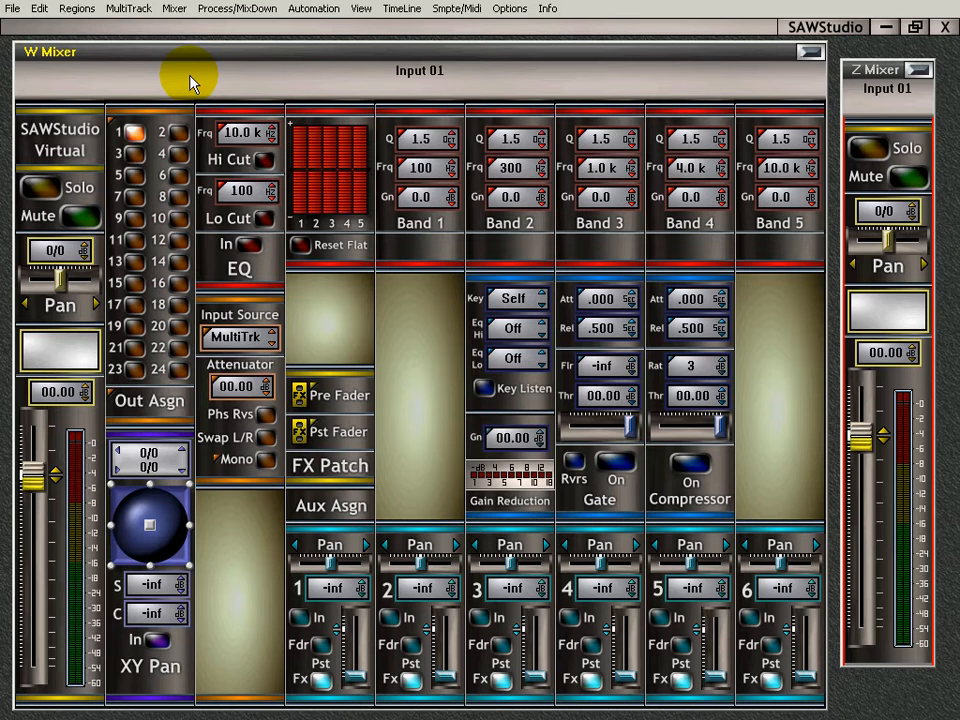
click(193, 84)
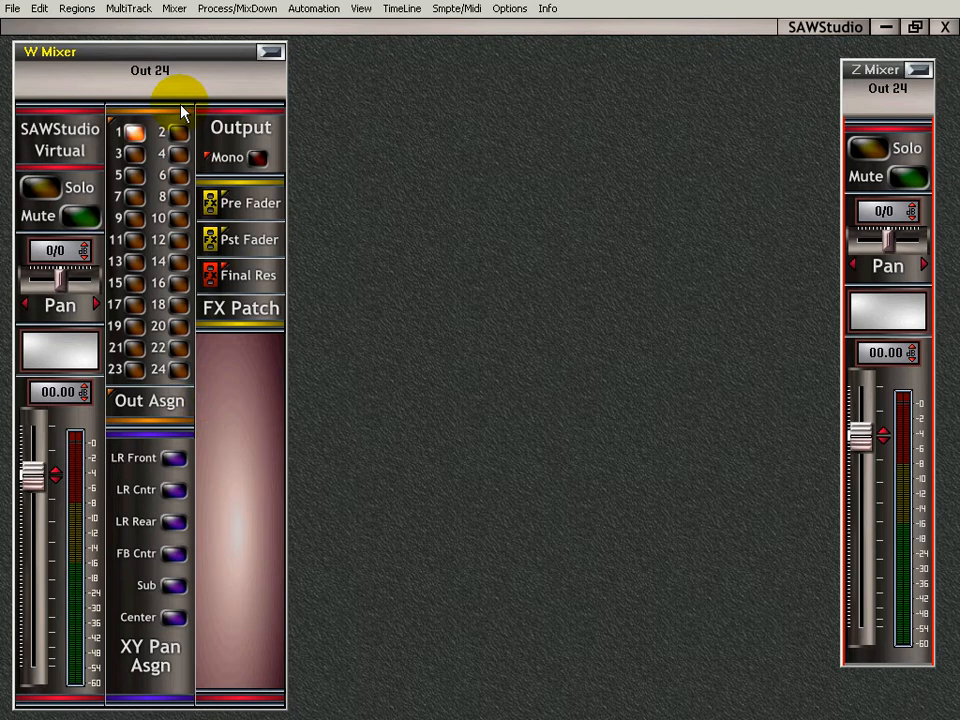
scroll(182, 112, down, 1)
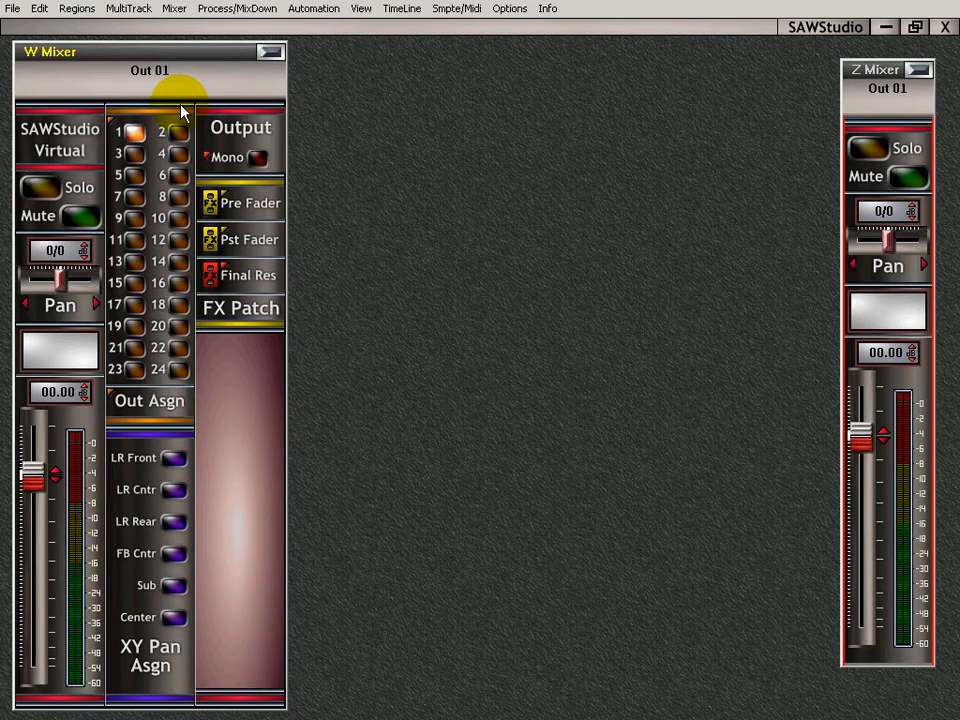
scroll(182, 112, up, 1)
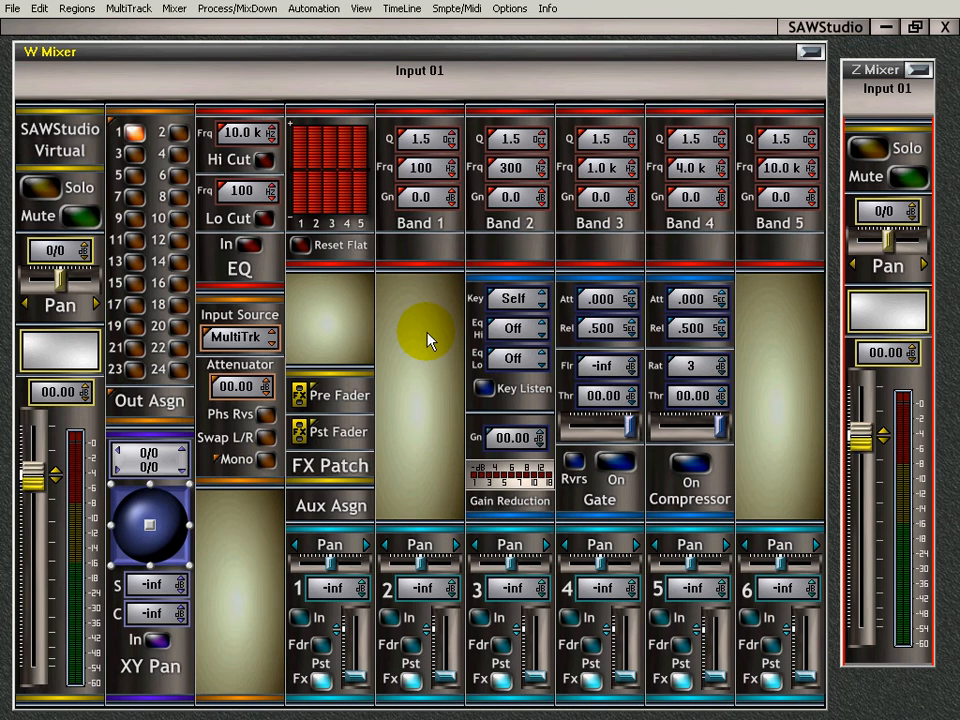
key(Up)
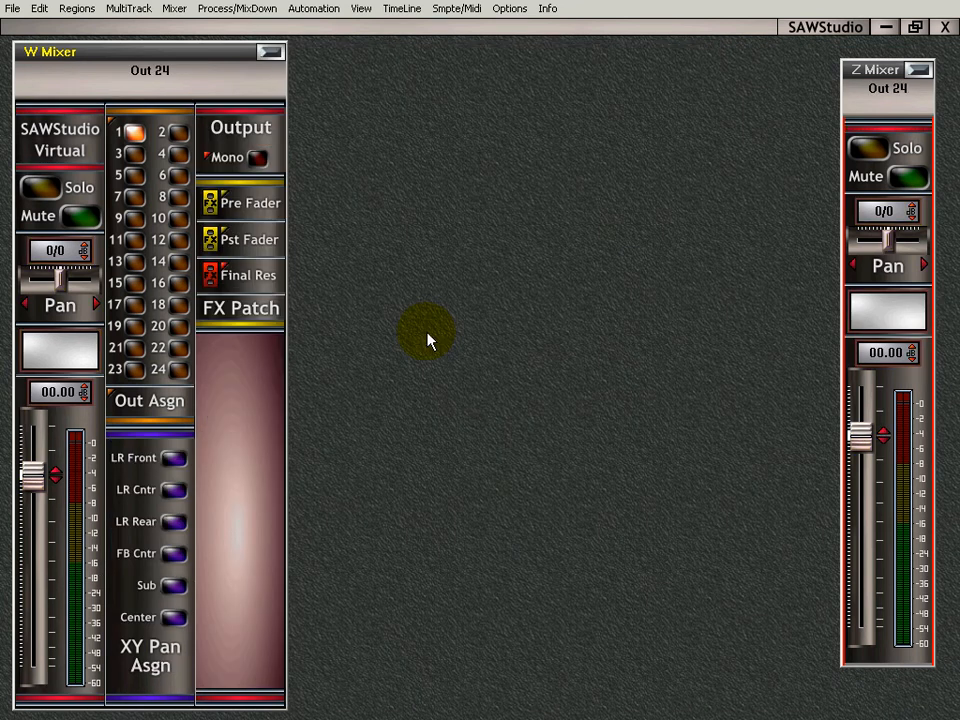
click(157, 80)
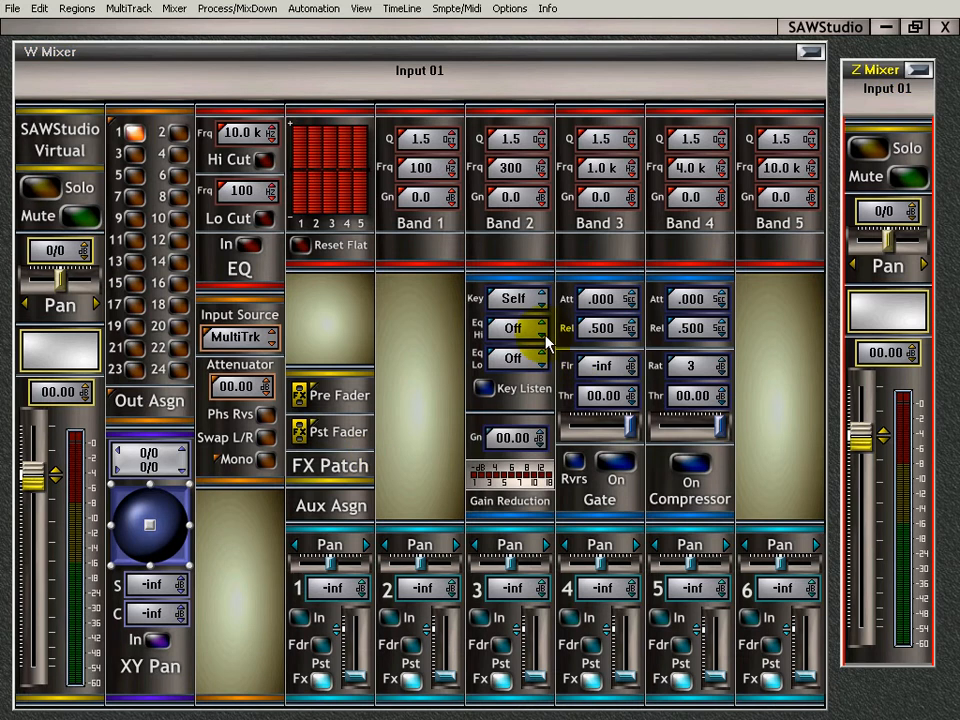
- Adjust the Input 01 fader level to -5.50 dB
mouse_move(31, 482)
mouse_down()
mouse_move(33, 612)
mouse_move(32, 452)
mouse_move(32, 514)
mouse_move(35, 479)
mouse_up()
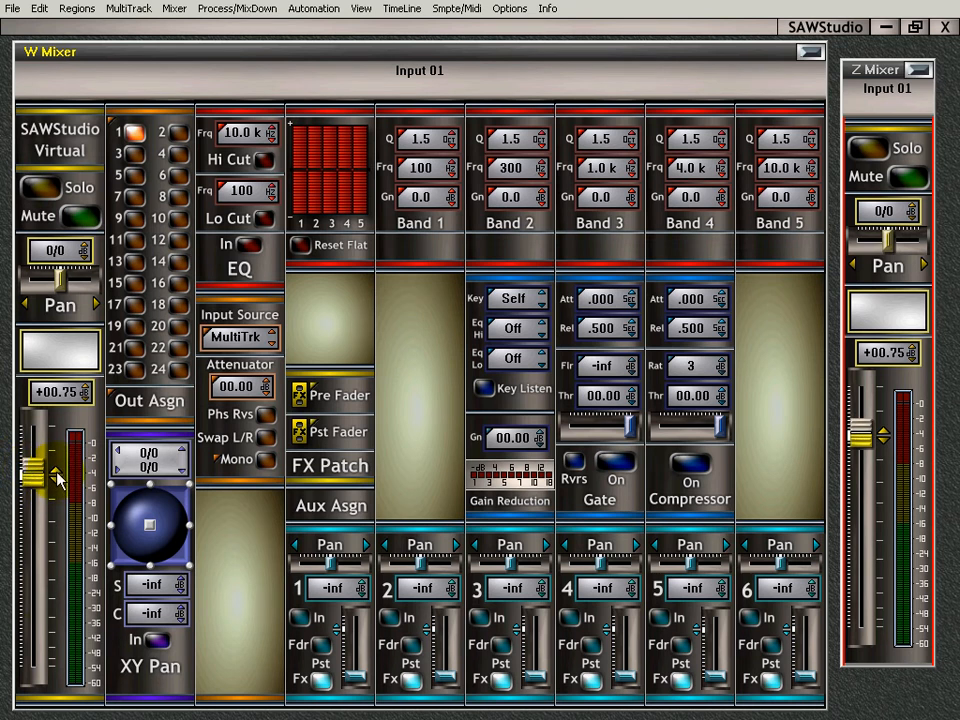
scroll(54, 478, up, 3)
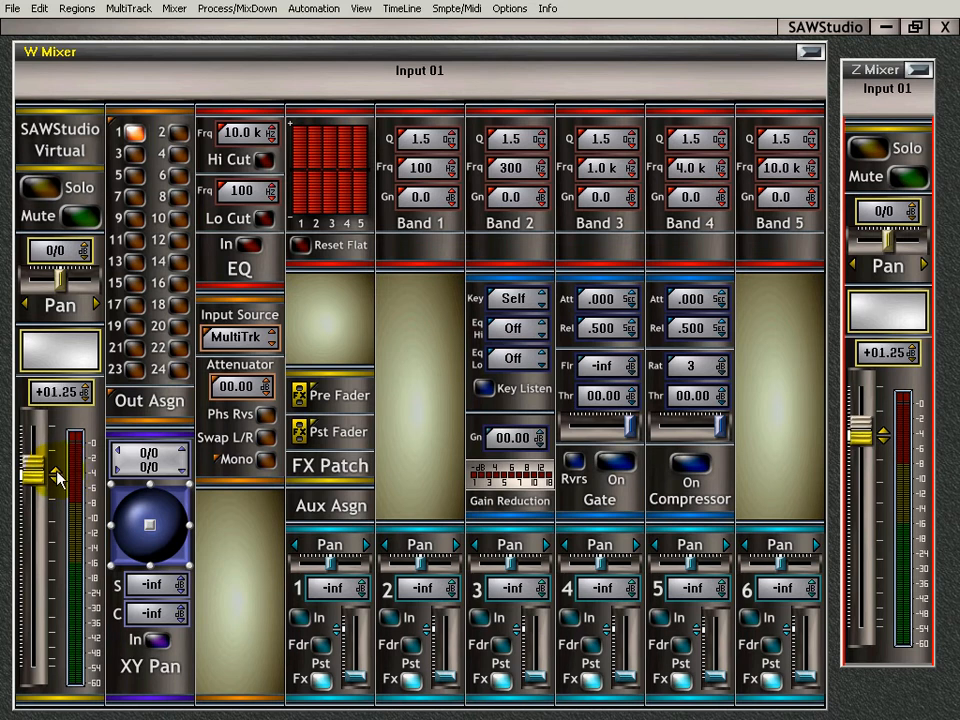
scroll(55, 485, down, 7)
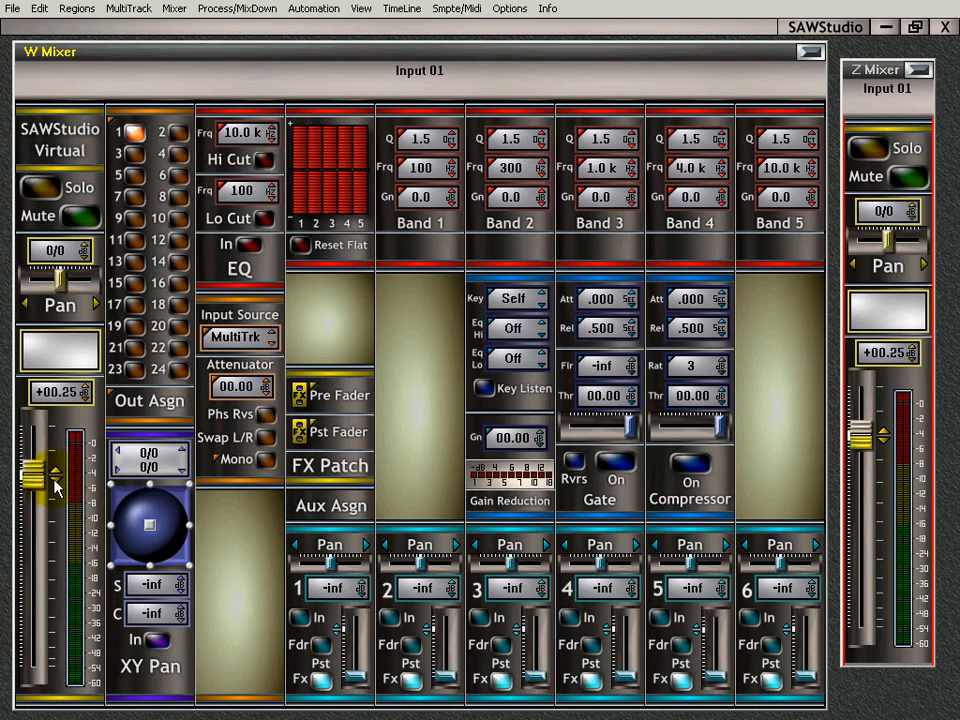
scroll(57, 478, up, 3)
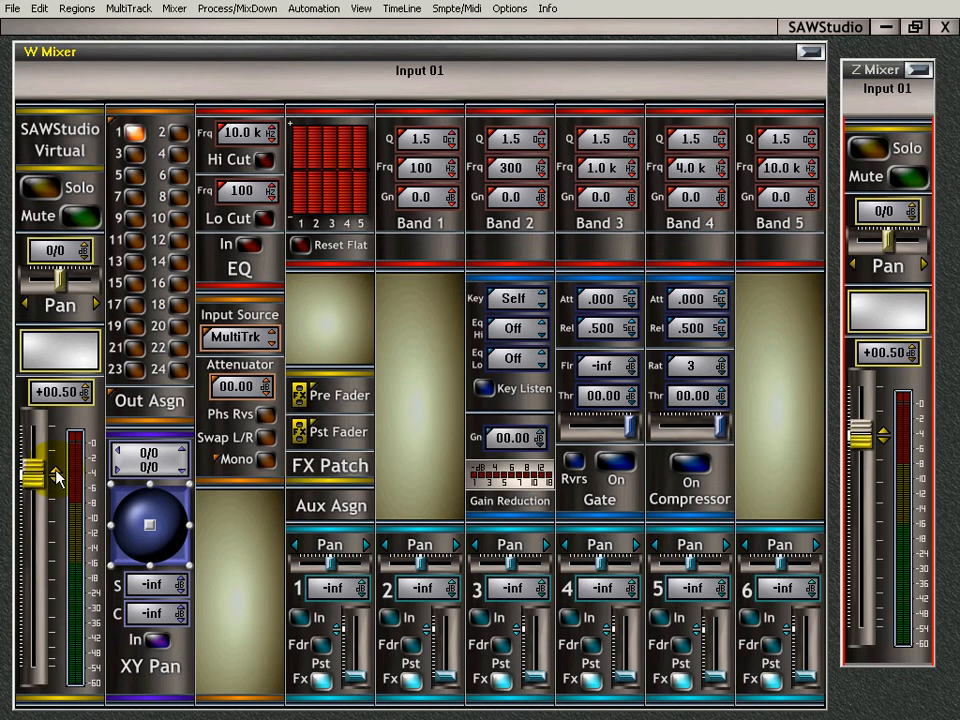
click(87, 388)
click(86, 399)
click(86, 399)
click(87, 388)
click(86, 399)
click(87, 388)
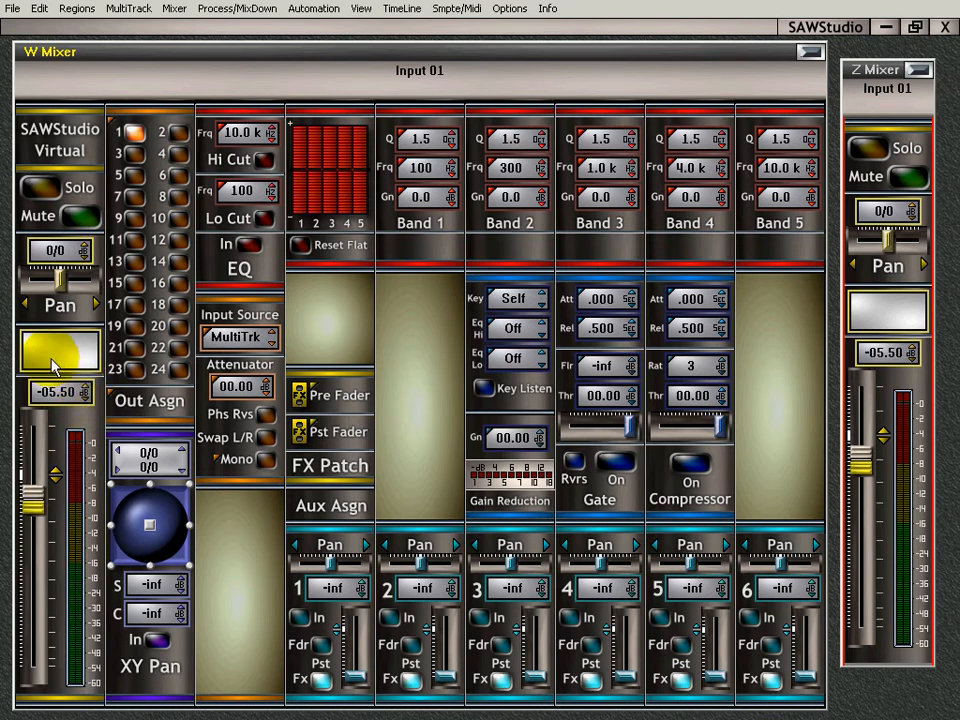
- Label input channel 1 as "drums"
click(63, 364)
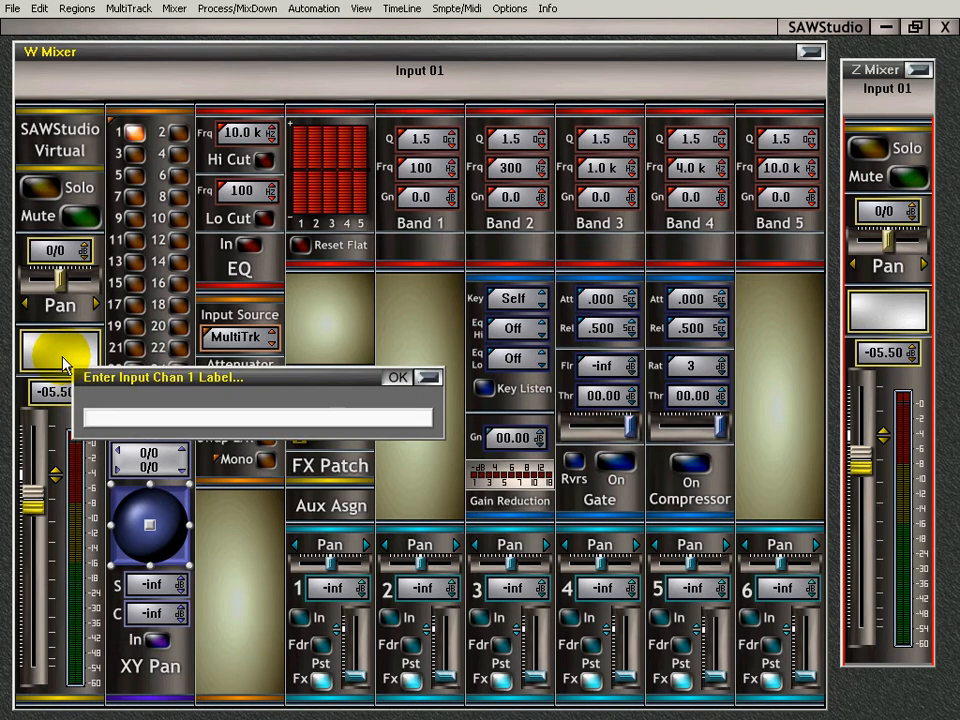
text(drums)
key(Return)
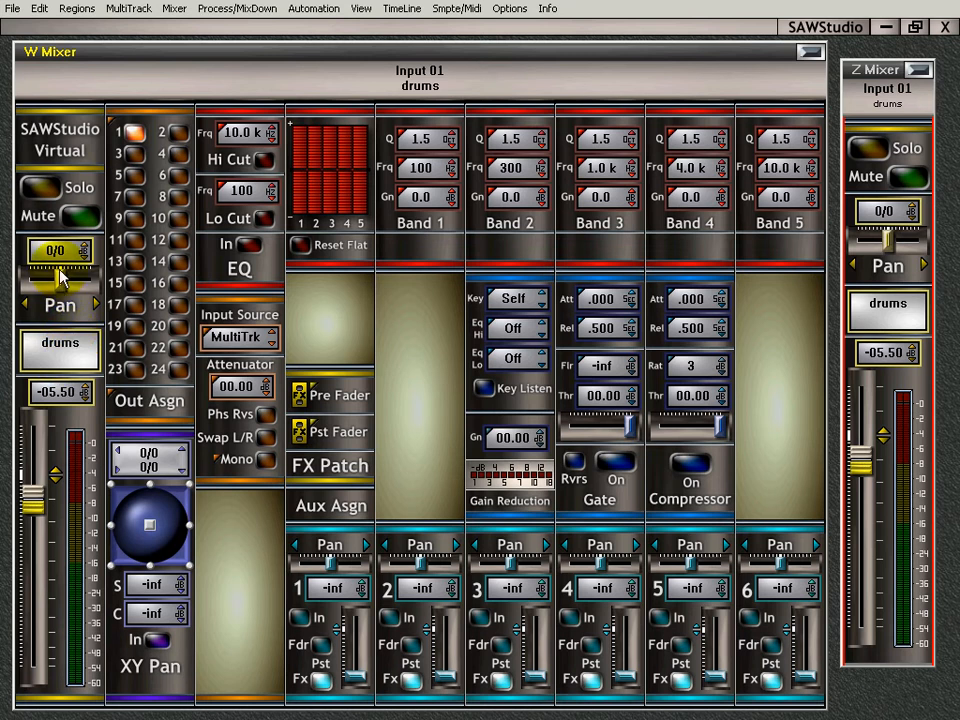
- Pan the drums channel slightly to the right, to -01.6/0
mouse_move(60, 283)
mouse_down()
mouse_move(30, 277)
mouse_move(77, 281)
mouse_move(60, 287)
mouse_up()
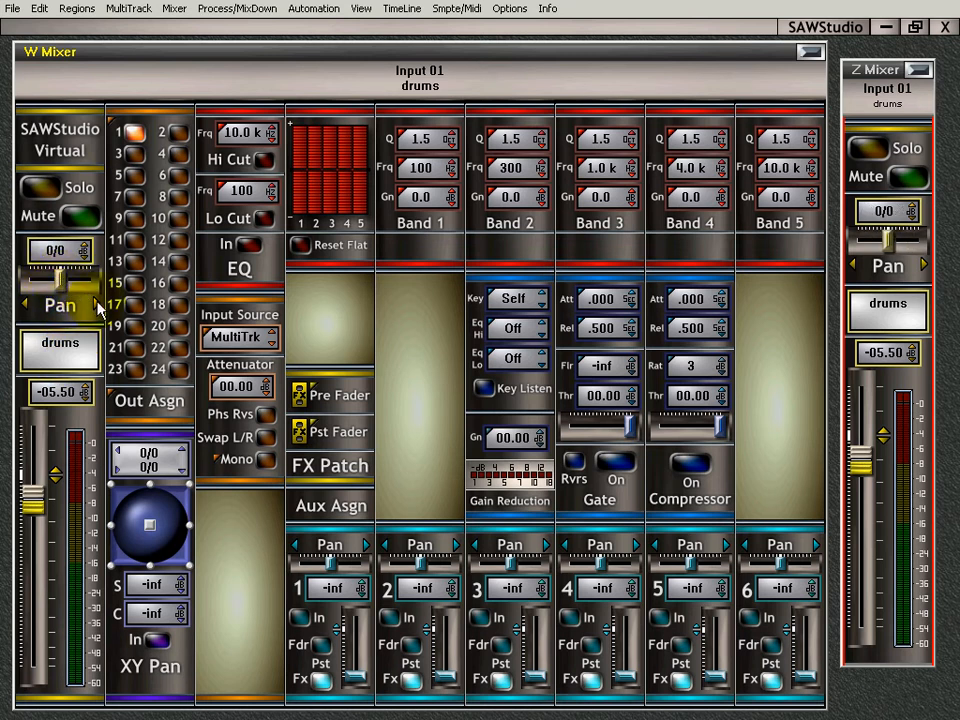
click(98, 305)
click(98, 305)
click(98, 305)
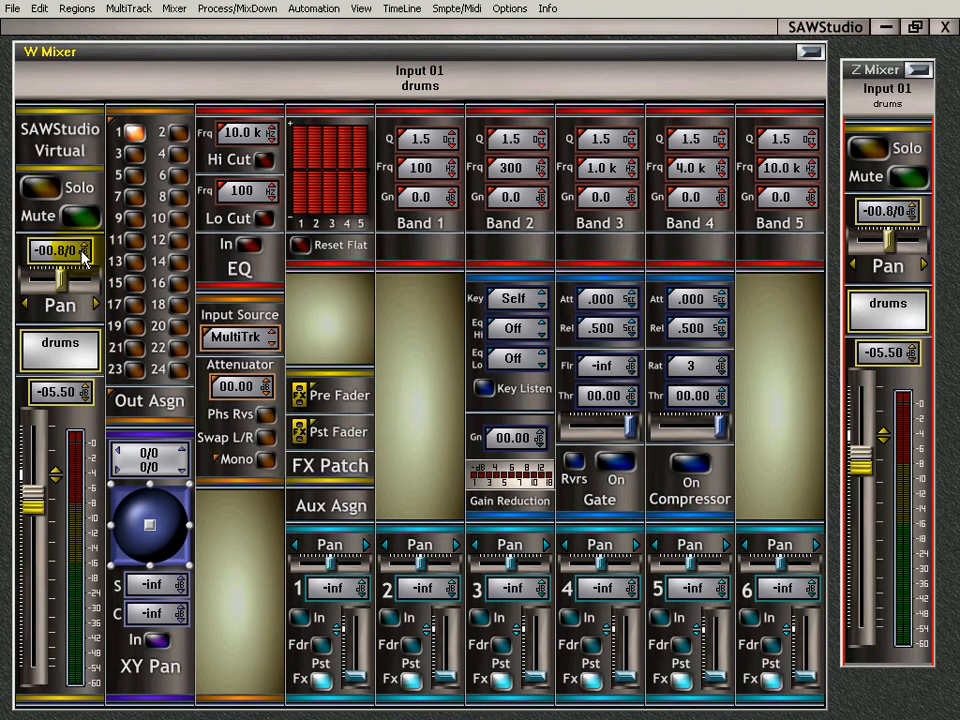
scroll(86, 248, down, 18)
scroll(86, 248, up, 10)
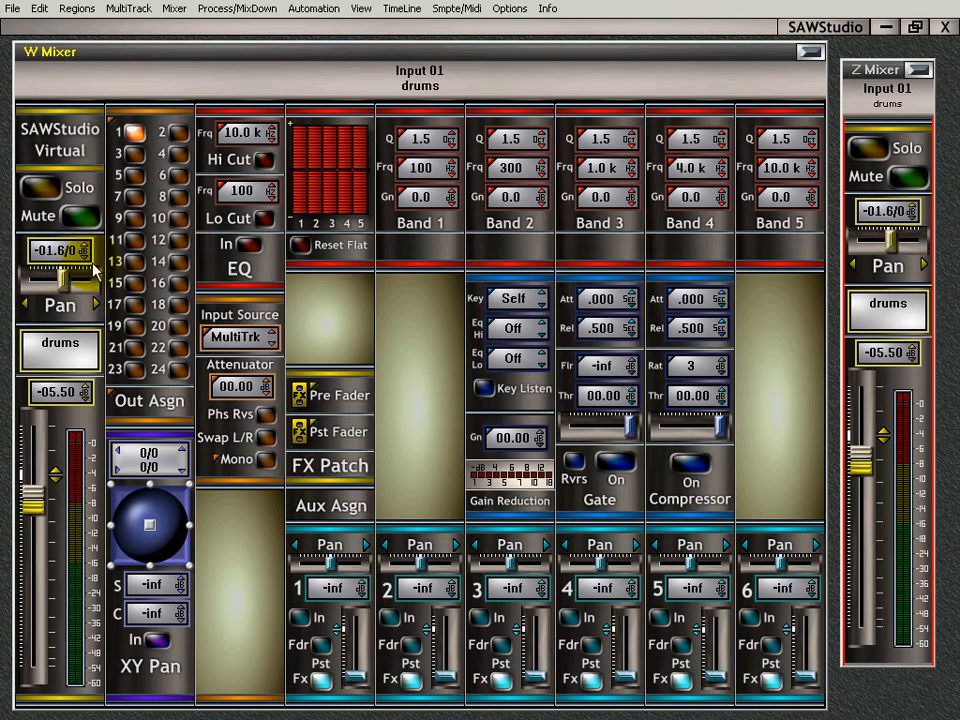
- Set the drums channel's attenuator to -68.25 dB and its XY Pan S level to -29.75 dB
drag(268, 386, 298, 655)
drag(186, 584, 215, 516)
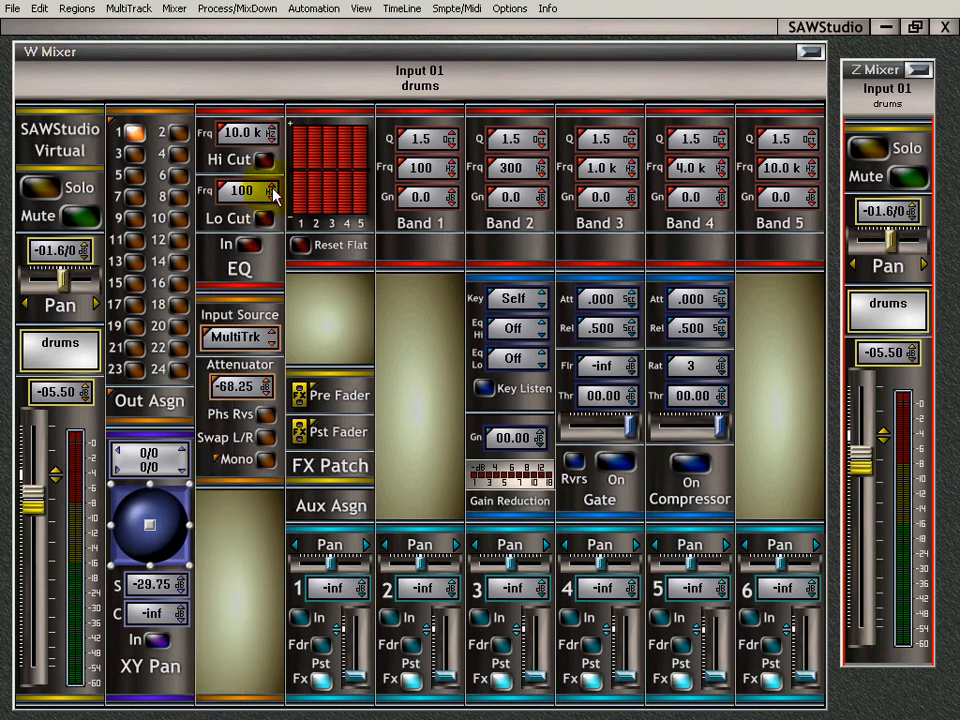
- Set the drums channel's Lo Cut frequency to 12.2 kHz and the EQ Band 2 frequency to 2.9 kHz
drag(275, 193, 305, 235)
drag(539, 168, 574, 285)
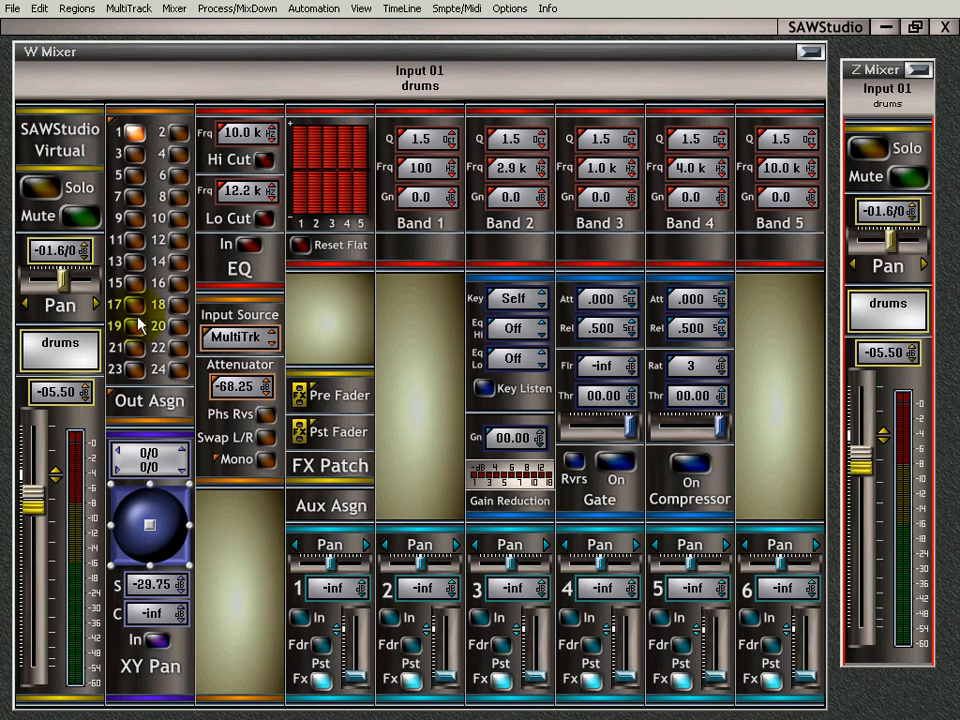
- Examine the output device choices for the drums channel's output assignment, then close the list unchanged
click(40, 188)
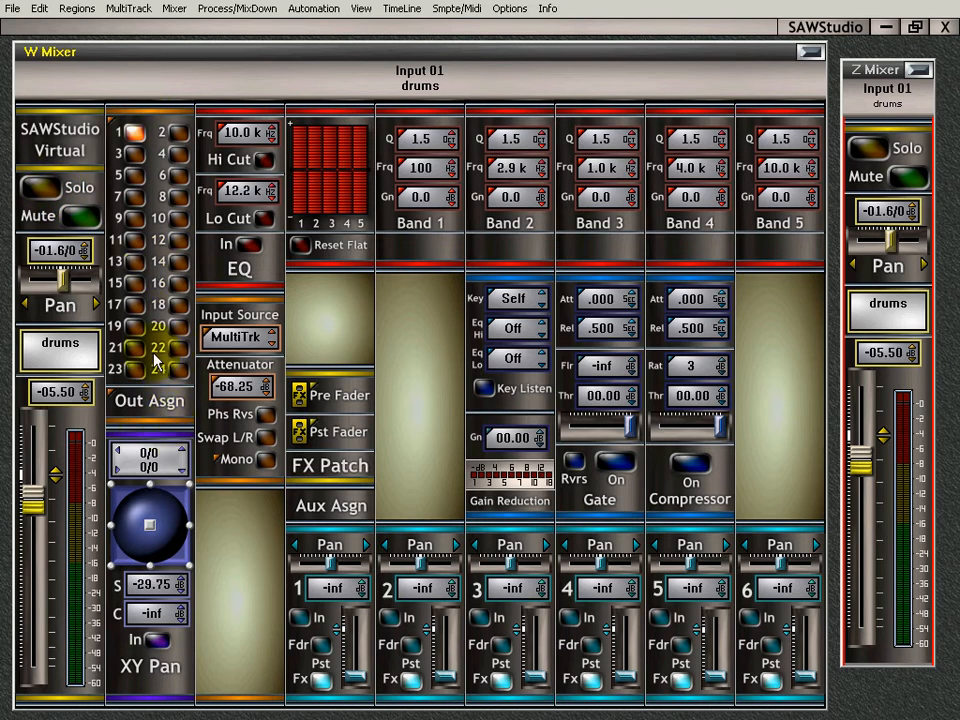
click(114, 126)
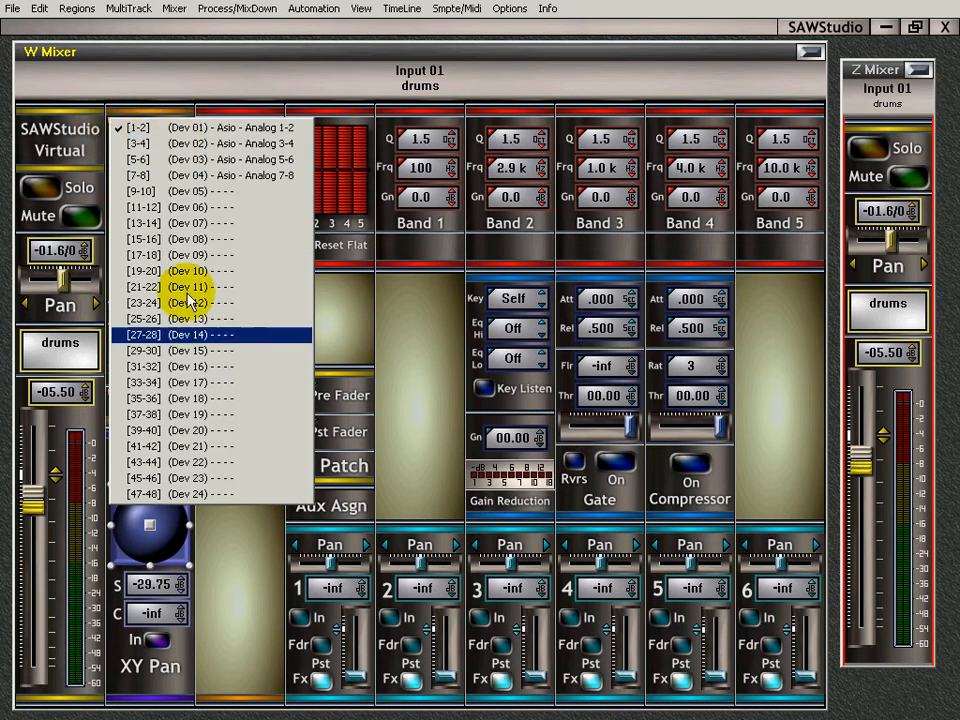
click(229, 533)
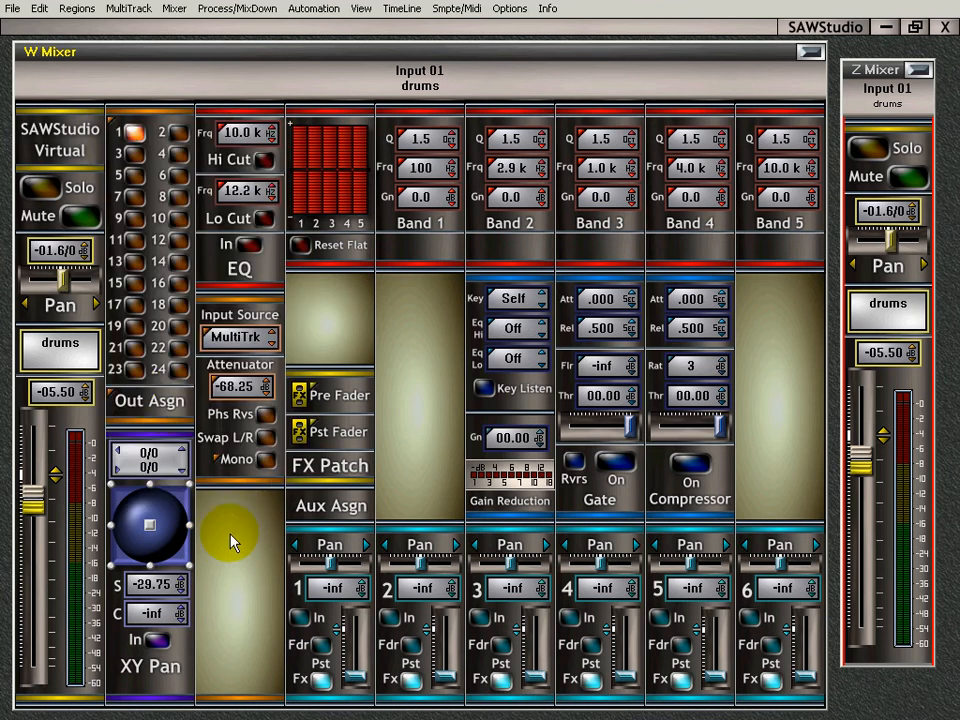
- Move the drums channel's XY Pan position to 0/-03.4 and -15.0/0, and switch on its EQ
click(119, 456)
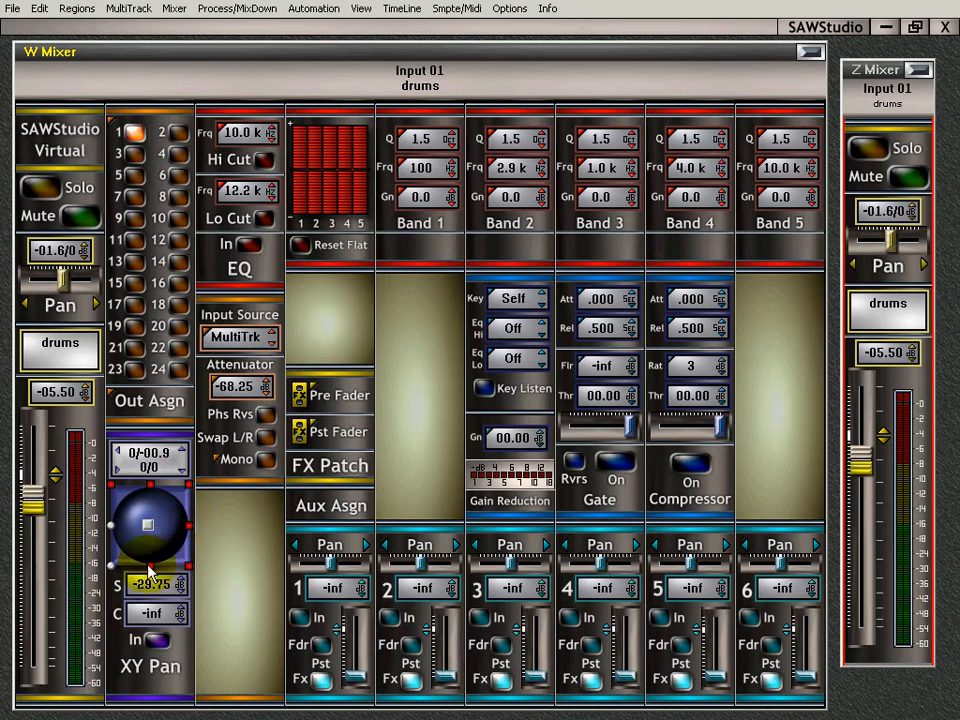
mouse_move(148, 537)
mouse_down()
mouse_move(141, 508)
mouse_move(147, 545)
mouse_move(146, 512)
mouse_up()
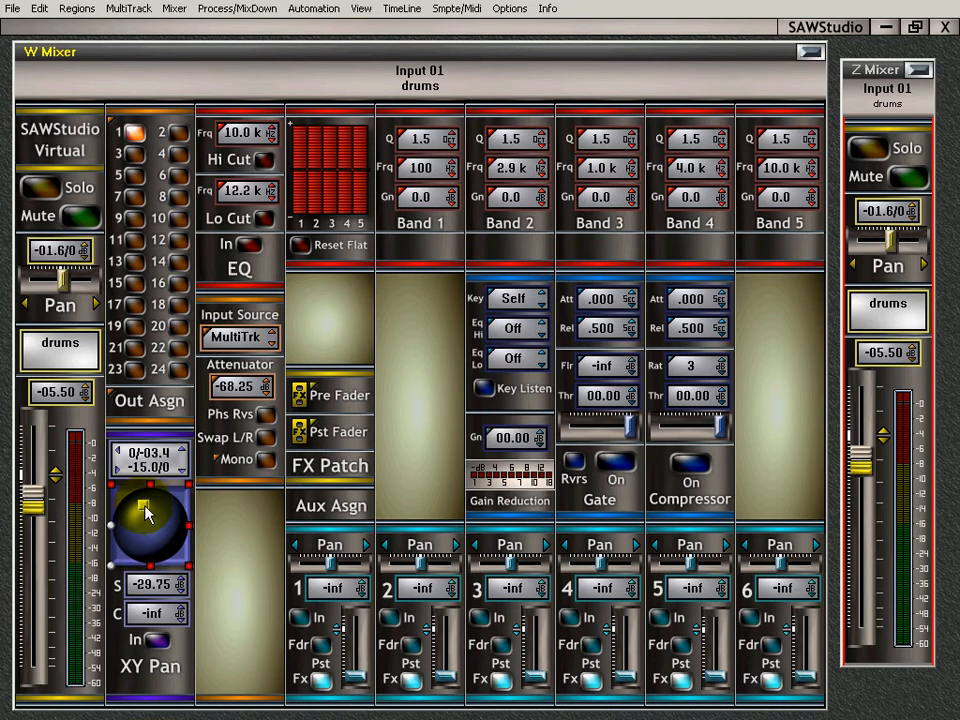
click(160, 641)
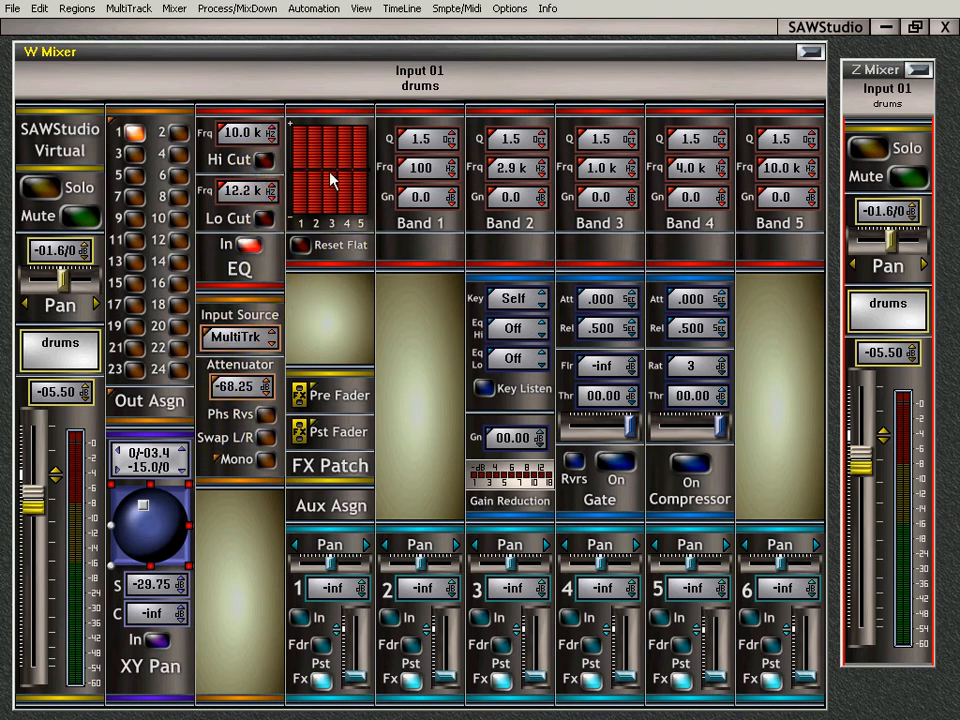
- Boost the drums channel's EQ Band 3 gain to +8.0 dB and review the Band 1 Q and Band 2 frequency choices
drag(326, 197, 329, 155)
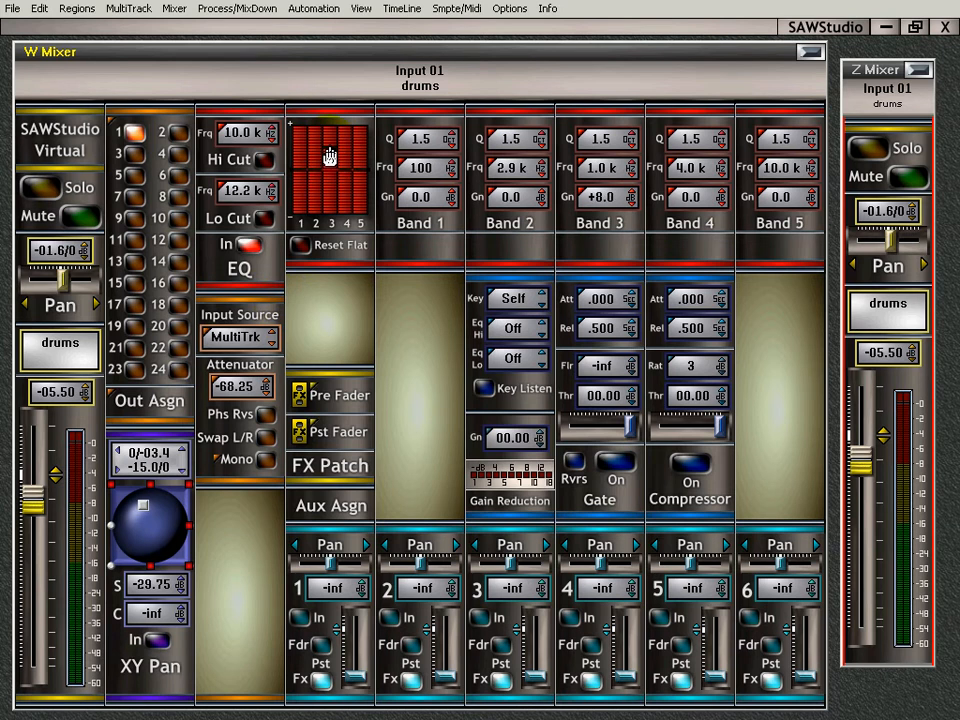
click(402, 139)
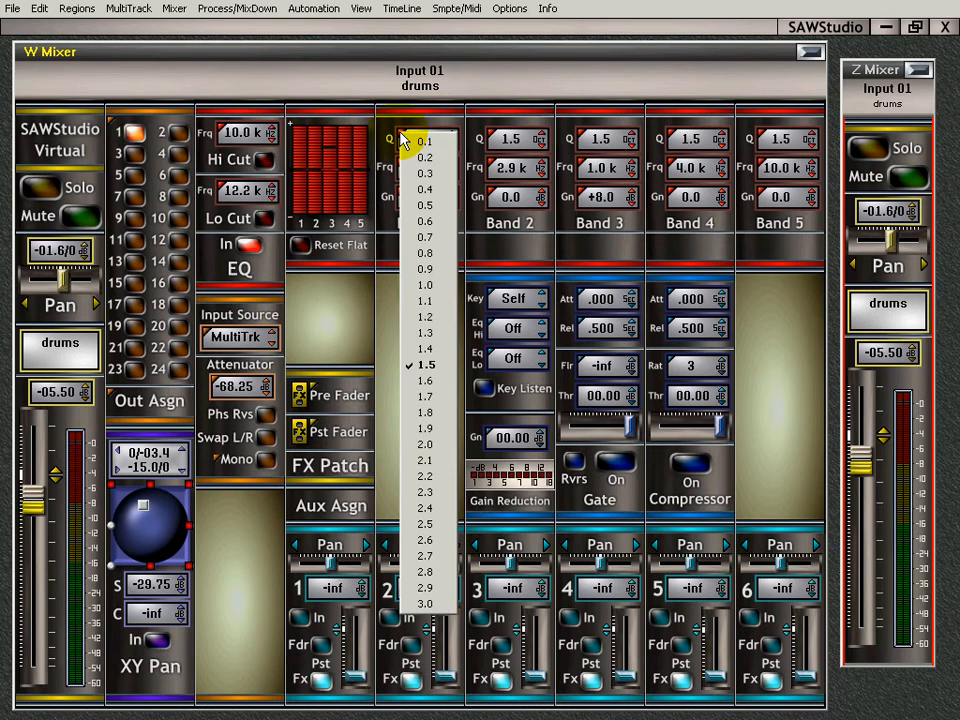
click(497, 168)
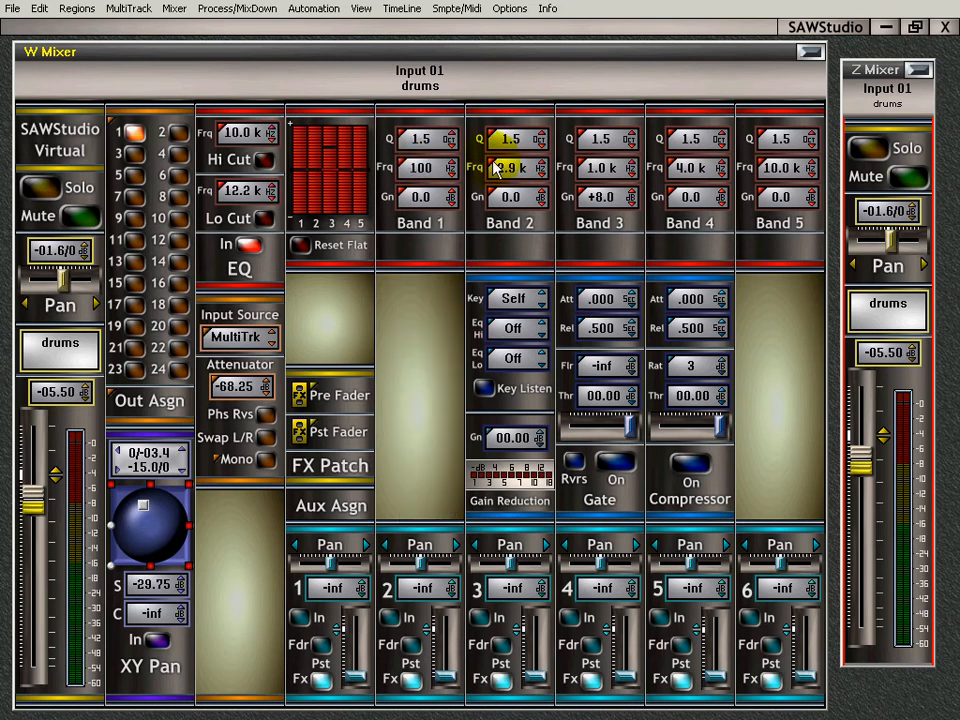
click(497, 168)
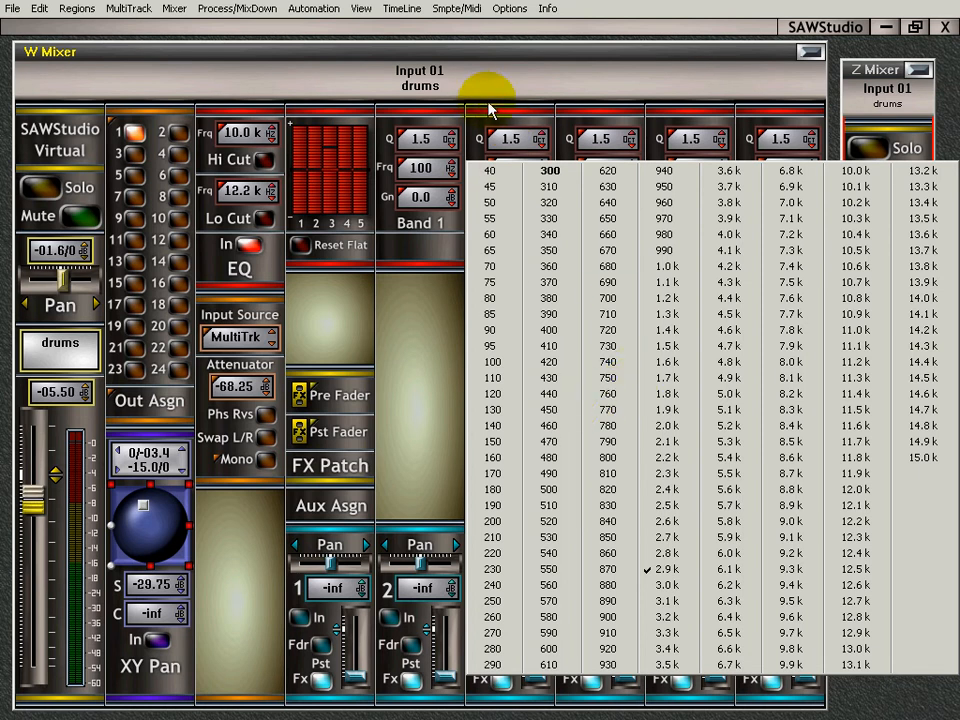
click(477, 117)
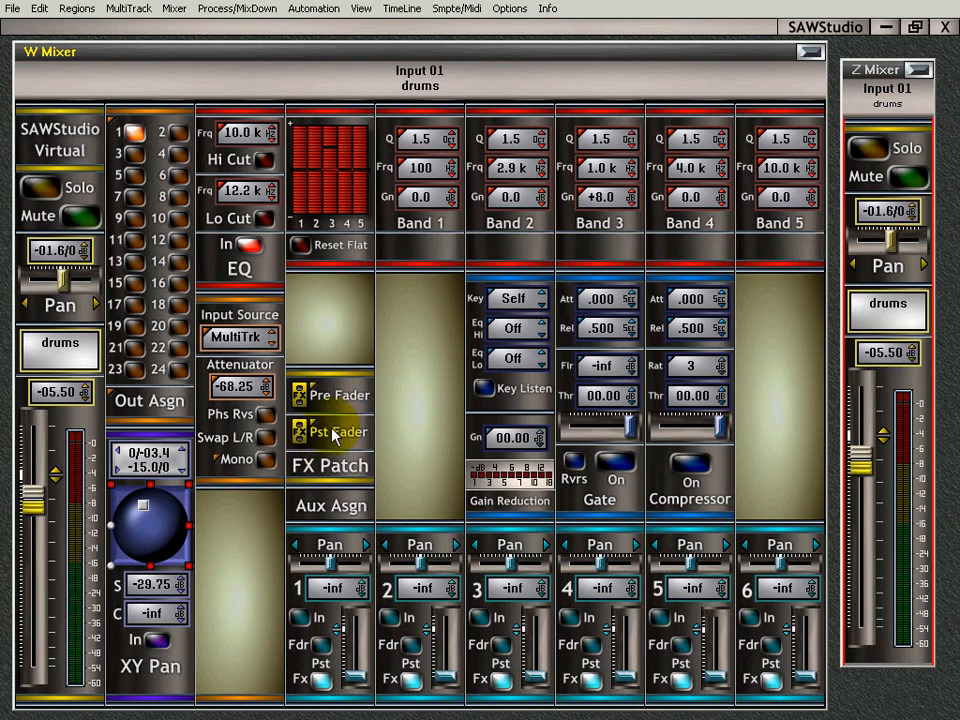
- Open the drums channel's pre-fader FX patches and show the Rev 2 group of FX choices
click(314, 390)
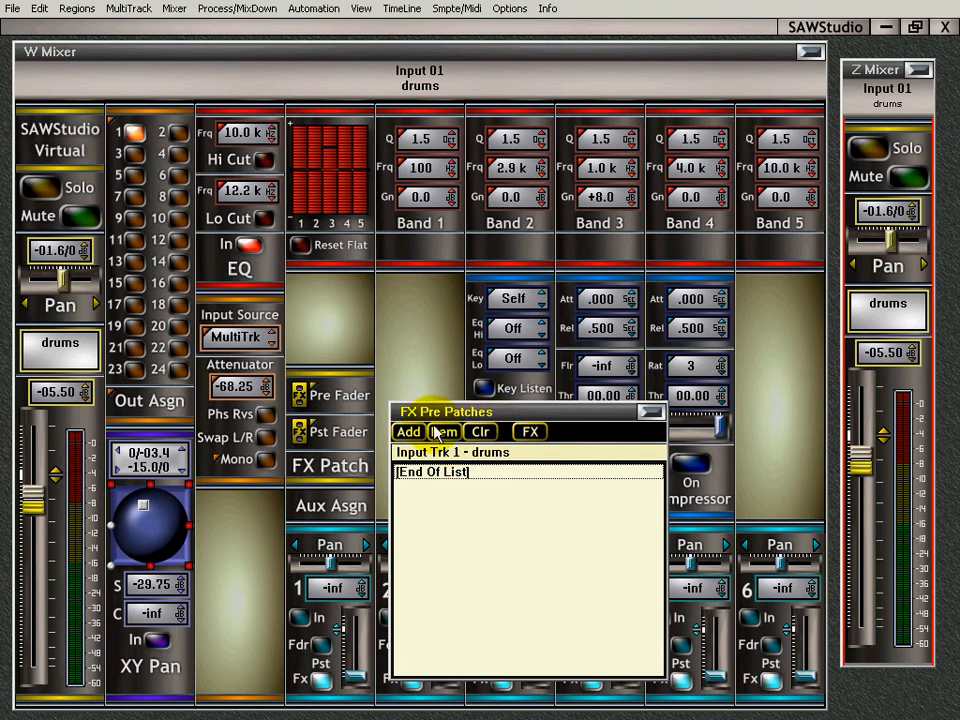
click(531, 433)
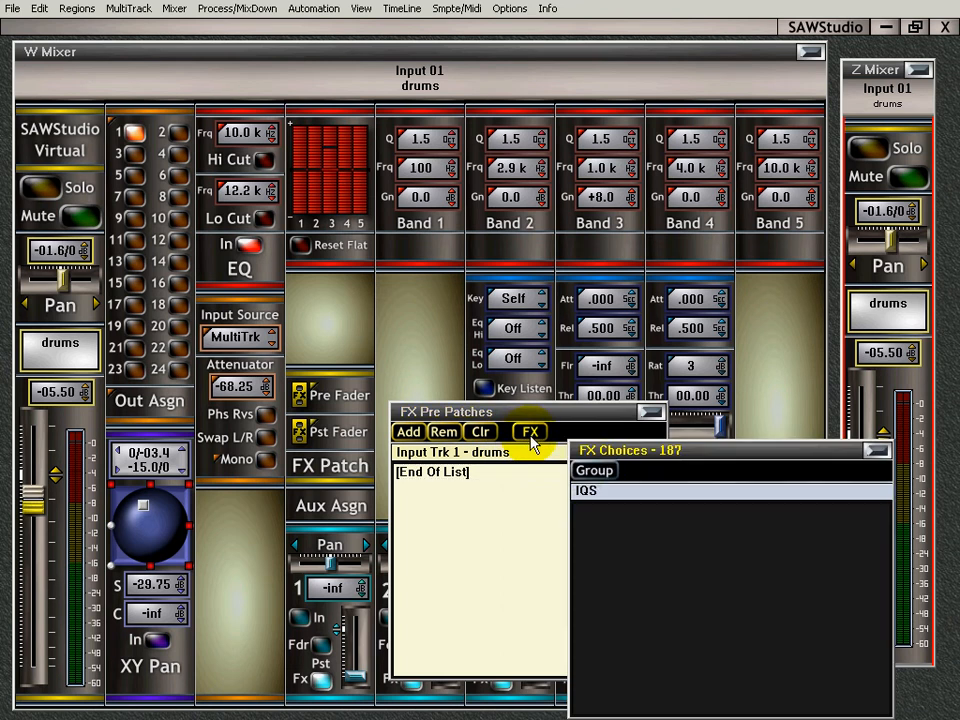
click(612, 482)
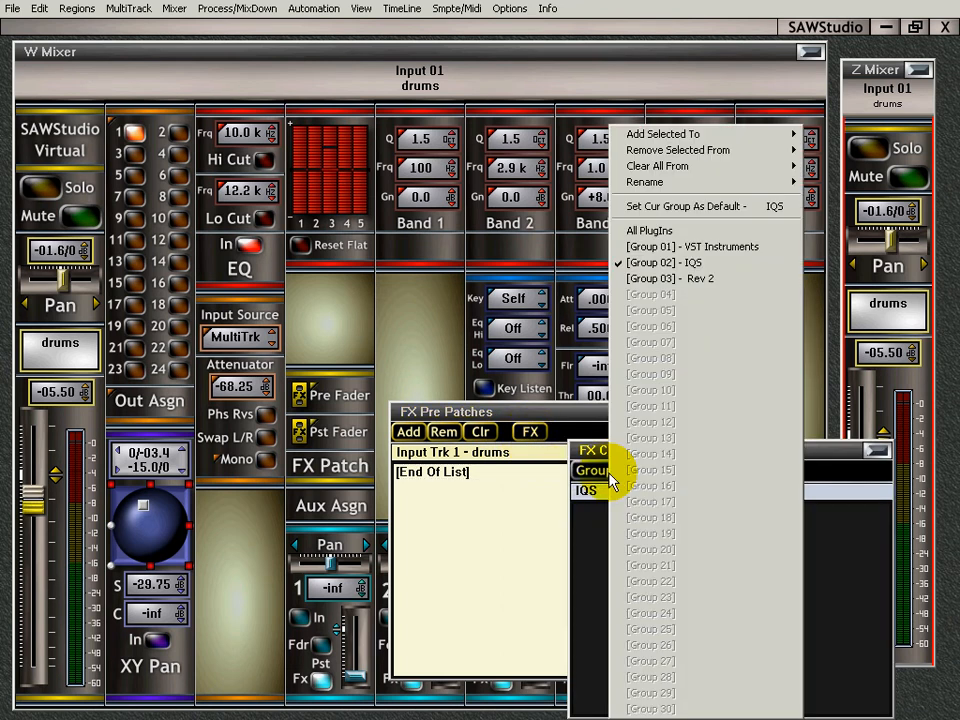
click(711, 274)
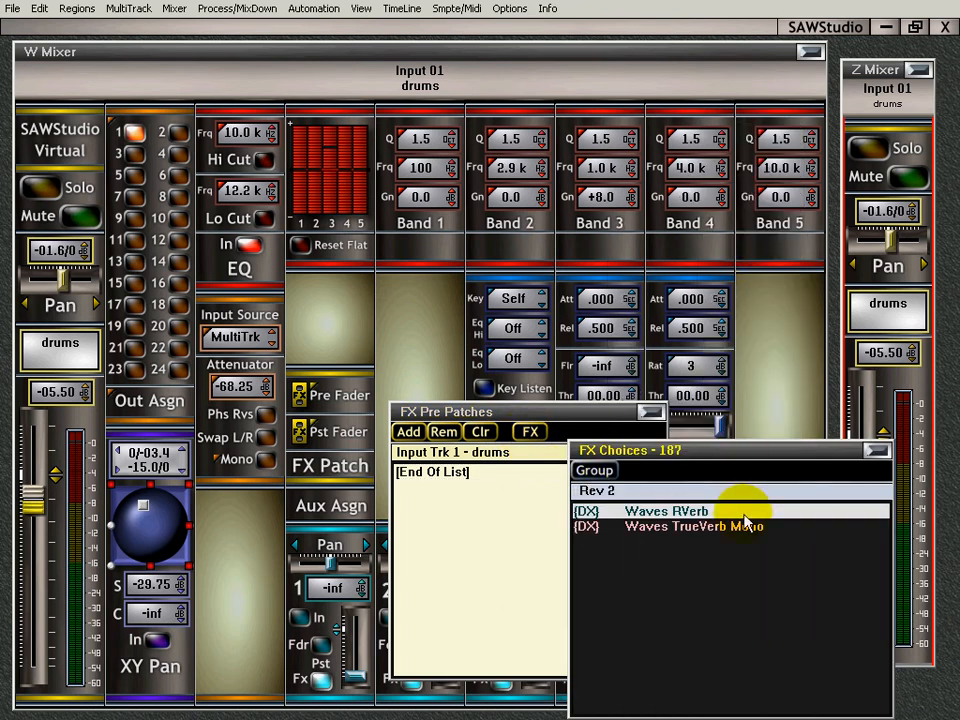
- Add Waves RVerb to the drums channel's pre-fader FX patches and close the FX windows
click(640, 514)
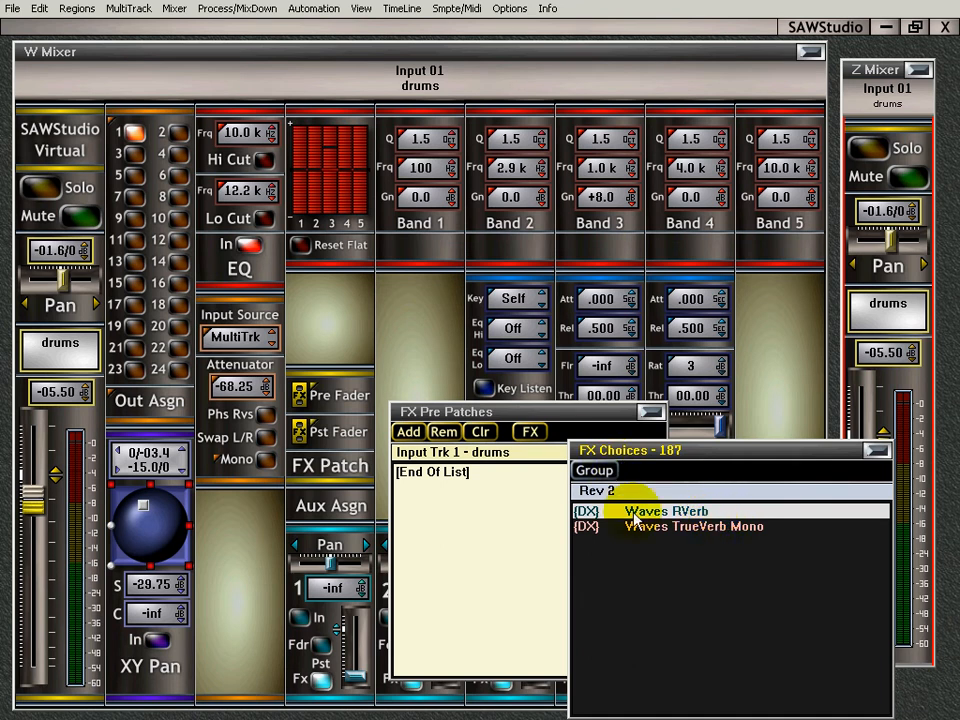
click(633, 526)
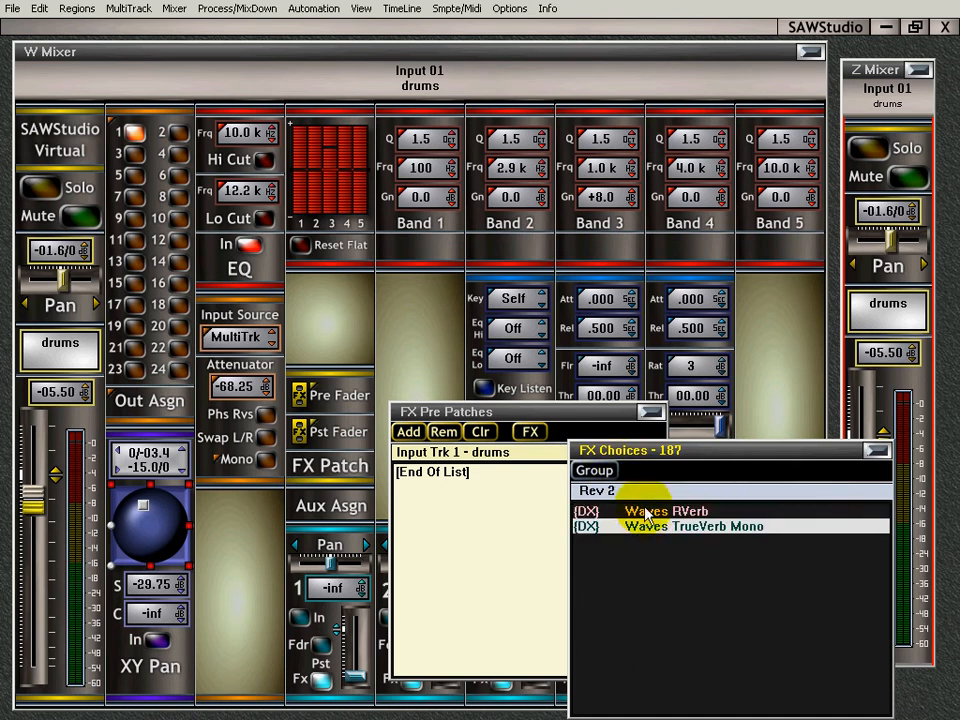
click(647, 513)
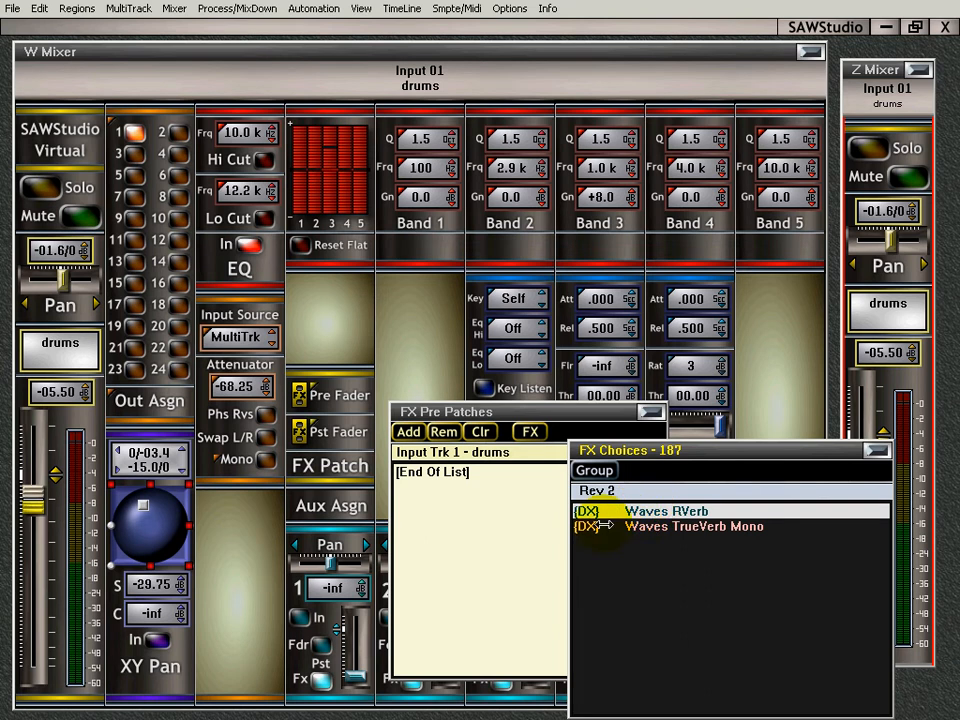
click(408, 433)
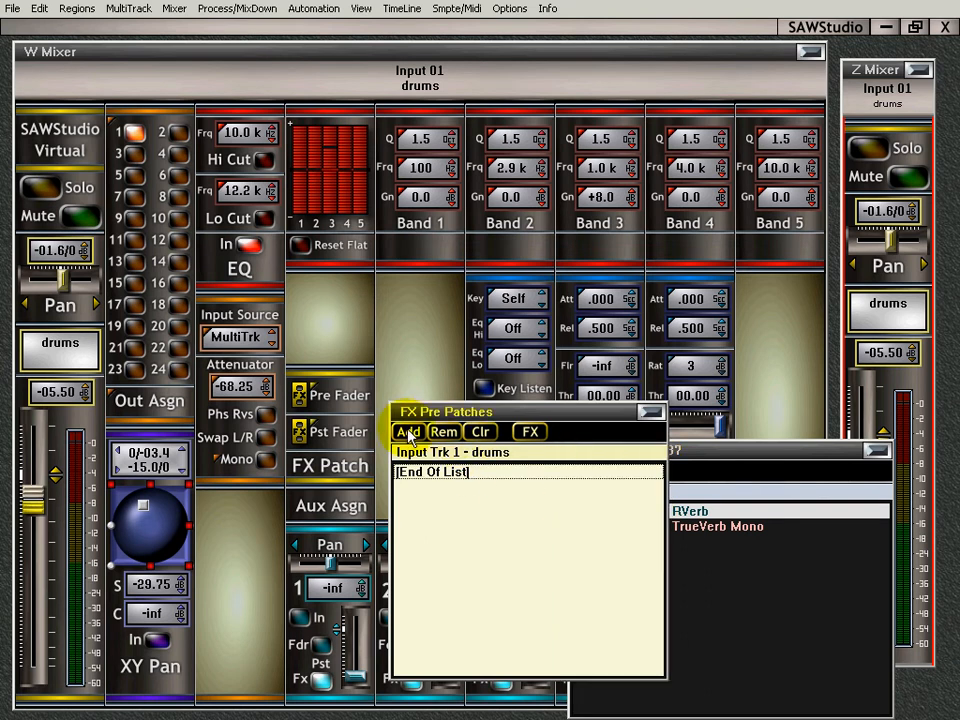
click(826, 387)
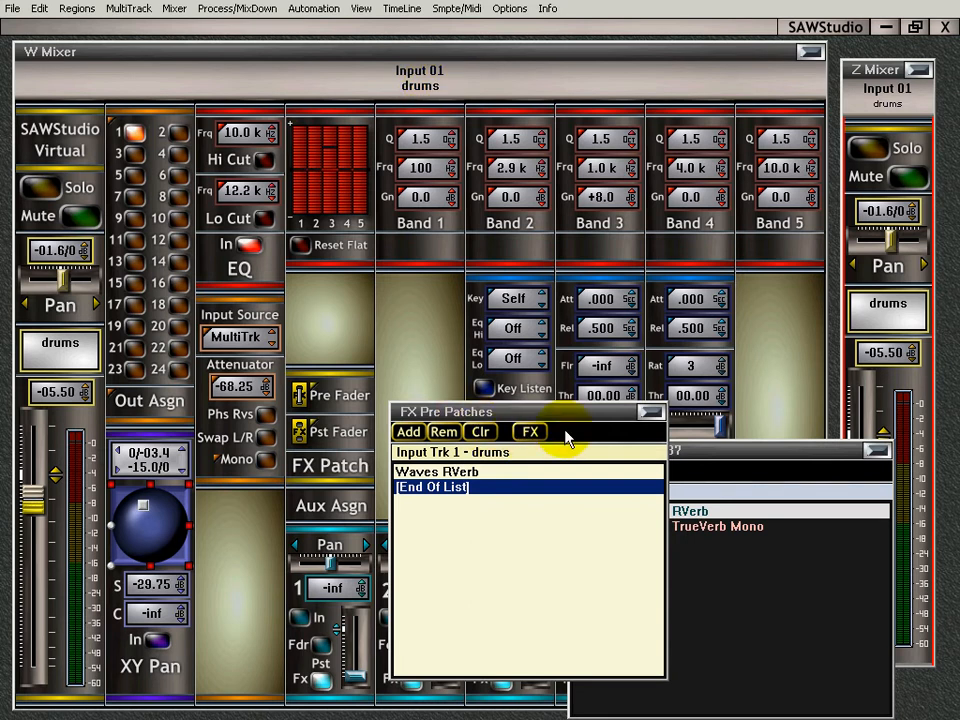
click(651, 412)
click(882, 454)
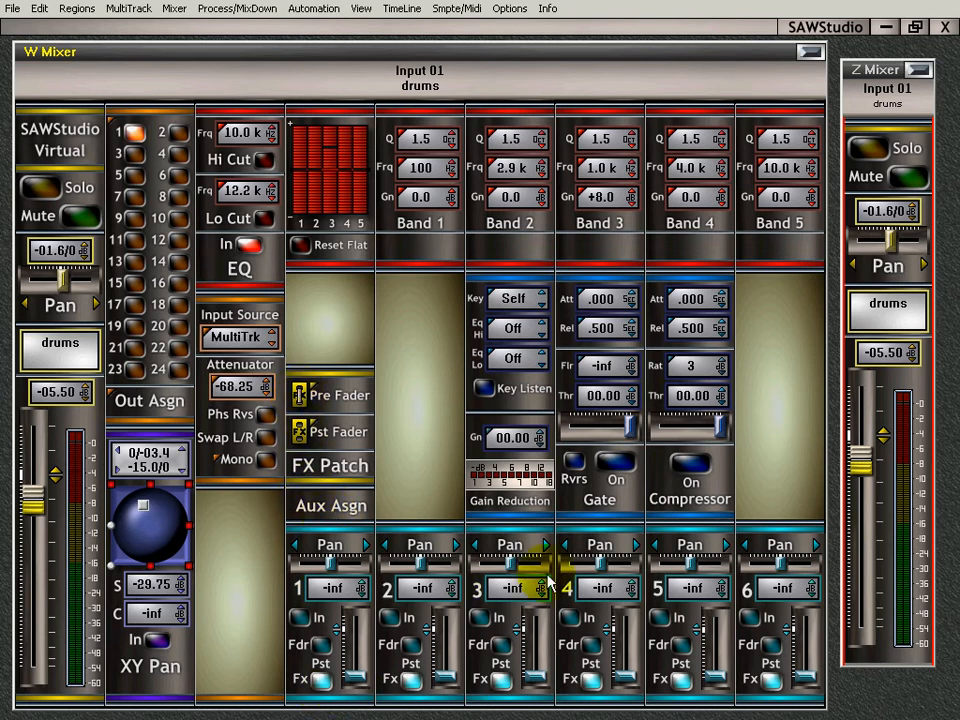
- Pan the drums channel's aux send 1 slightly left at -41.50 dB, and set the gate threshold to -41.25 dB
drag(360, 573, 321, 561)
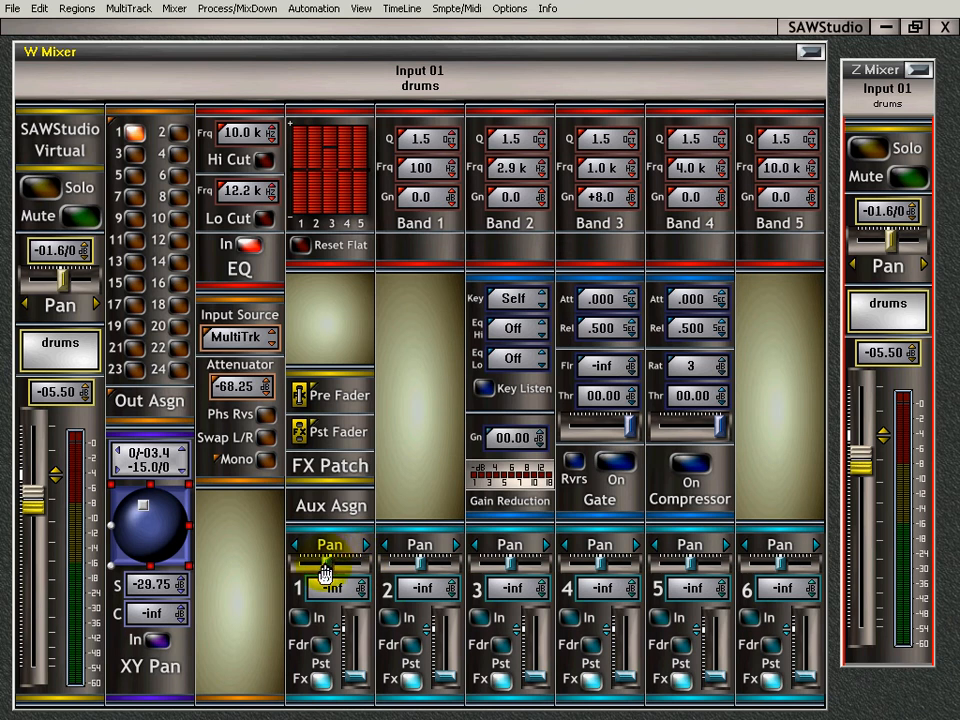
drag(349, 681, 354, 660)
click(298, 618)
click(312, 645)
click(298, 618)
click(312, 645)
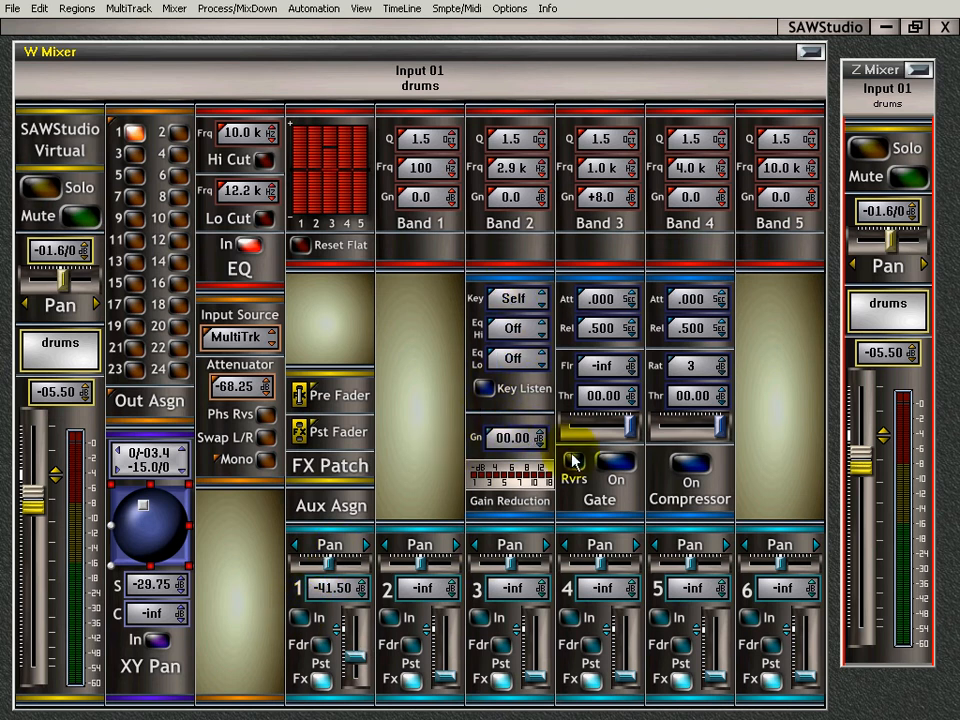
drag(628, 429, 598, 430)
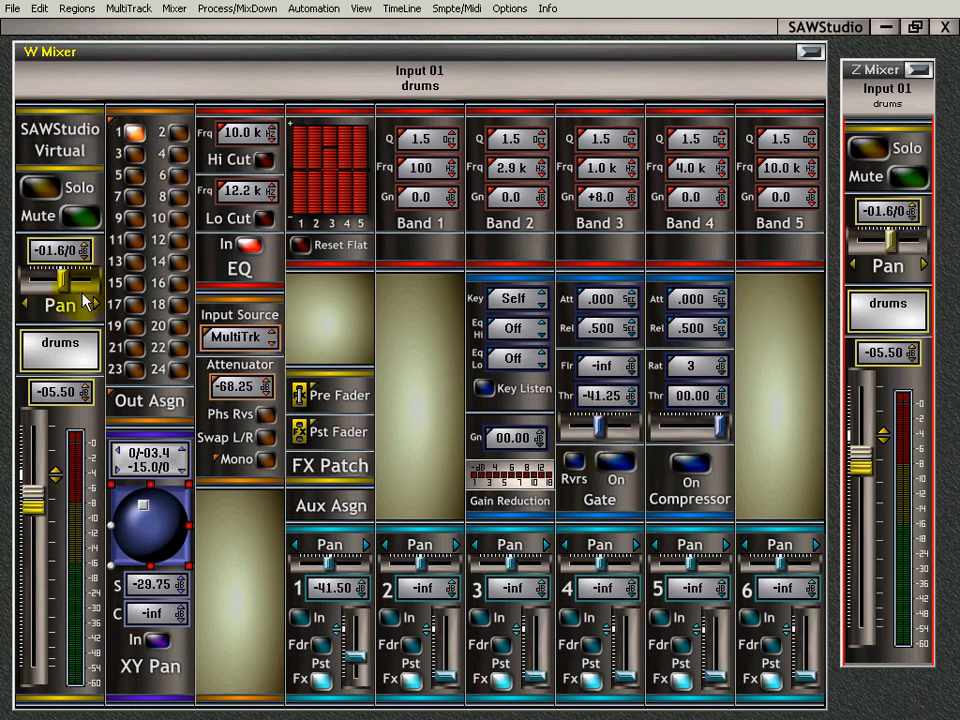
- Show output channel 24 in the Wide Mixer and examine its XY Pan assignment switches
click(402, 76)
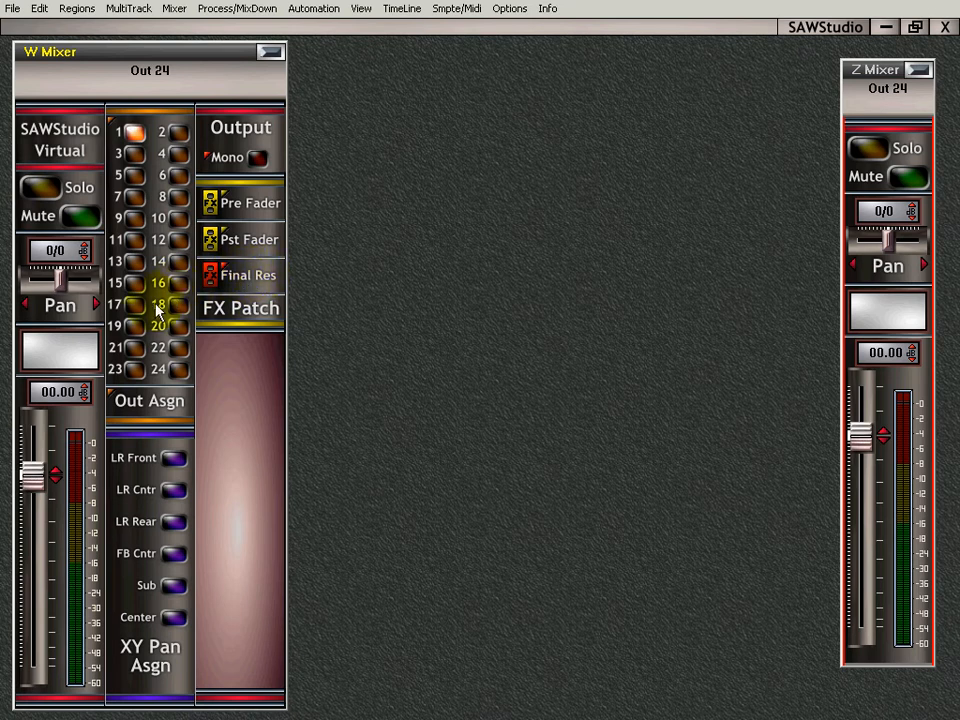
click(174, 459)
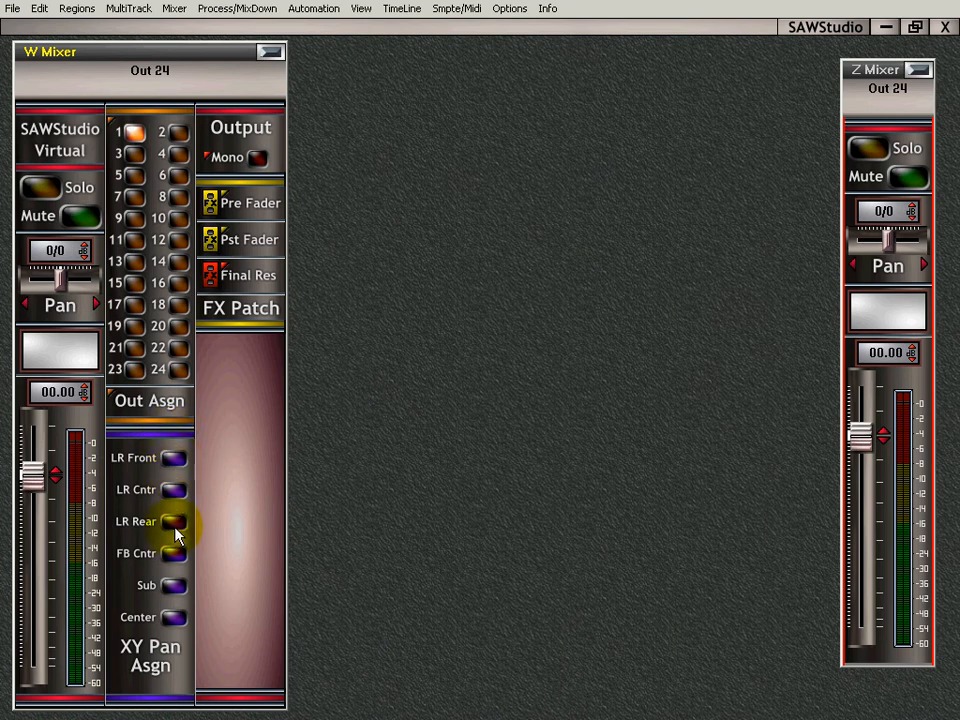
click(174, 554)
click(184, 615)
click(132, 521)
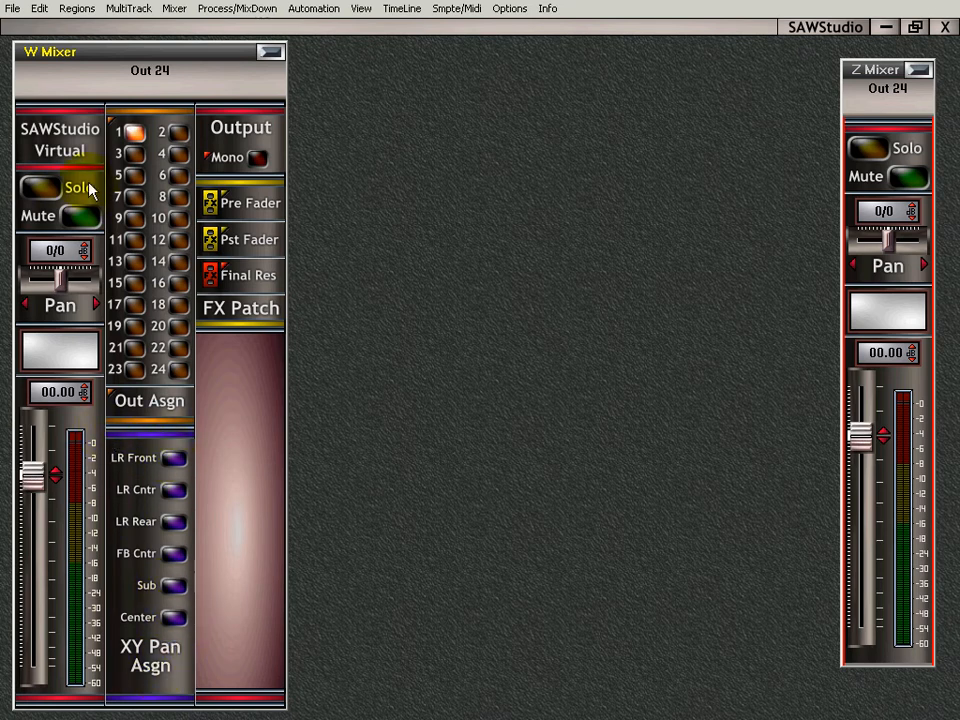
- View return channel 1 in the Wide Mixer, then go back to the drums input channel
click(150, 128)
click(152, 128)
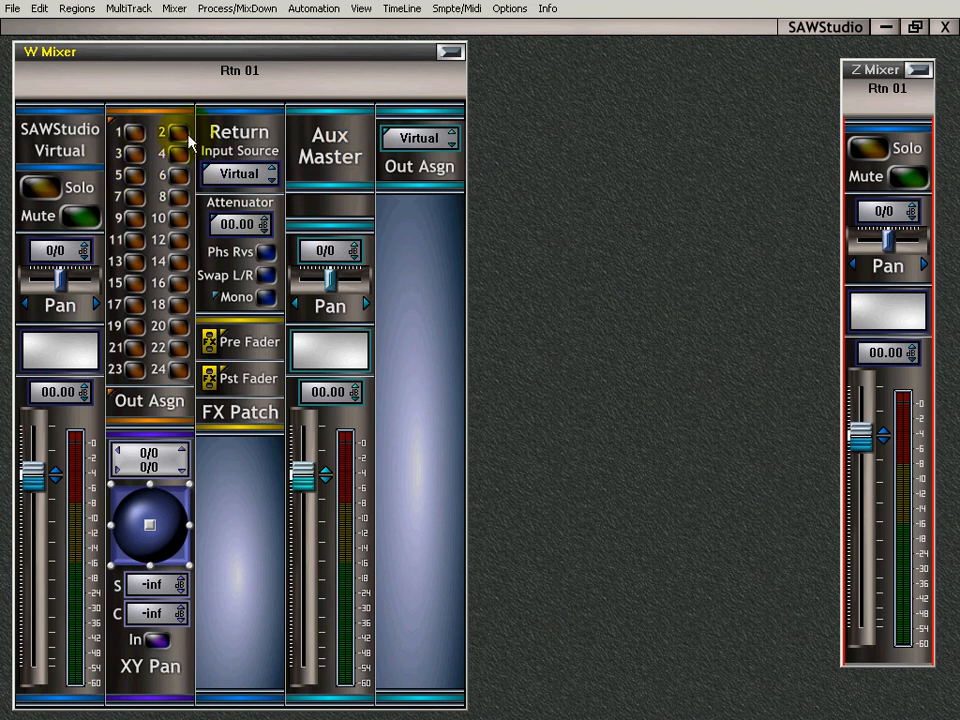
key(i)
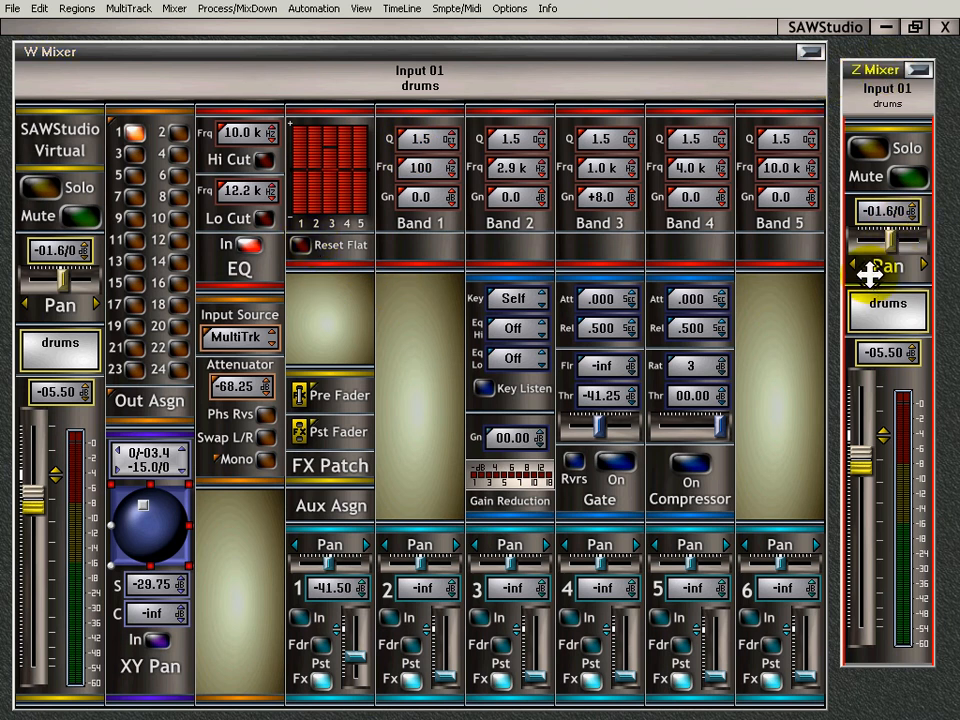
- Browse the drums channel's aux sends in the Zoom Mixer, then show output channel 24's output and XY Pan assignments there
scroll(868, 270, up, 3)
scroll(870, 250, up, 10)
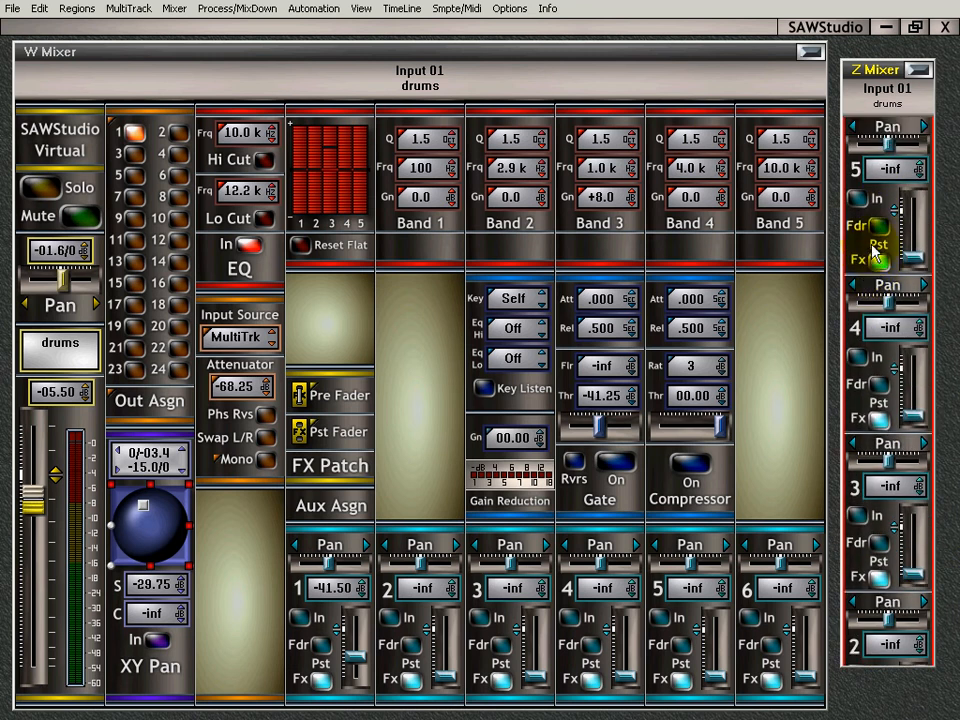
key(End)
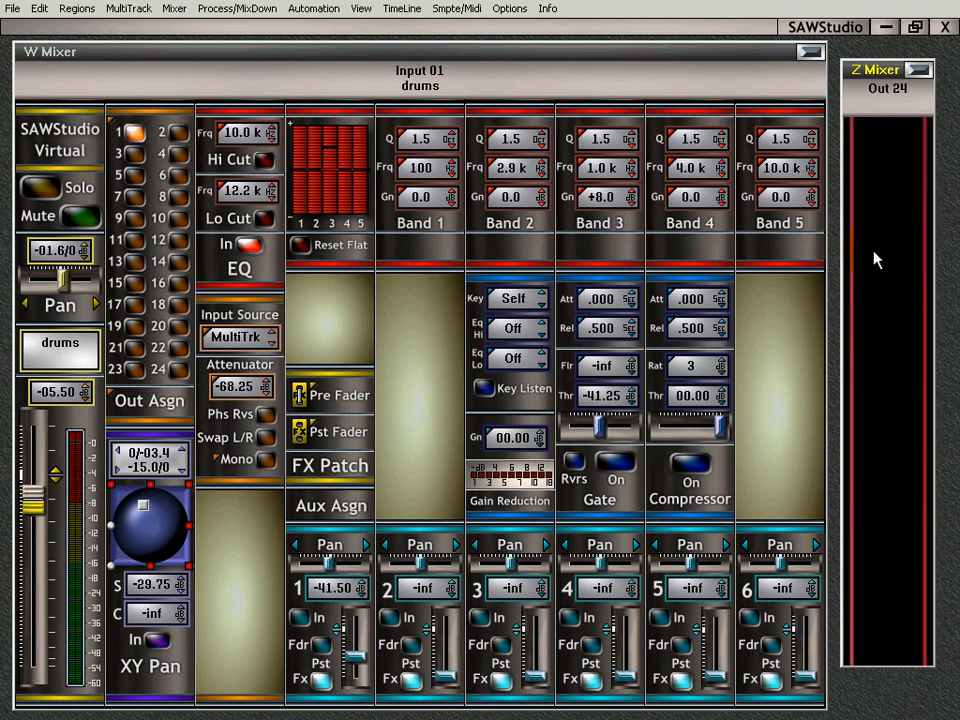
drag(872, 253, 883, 317)
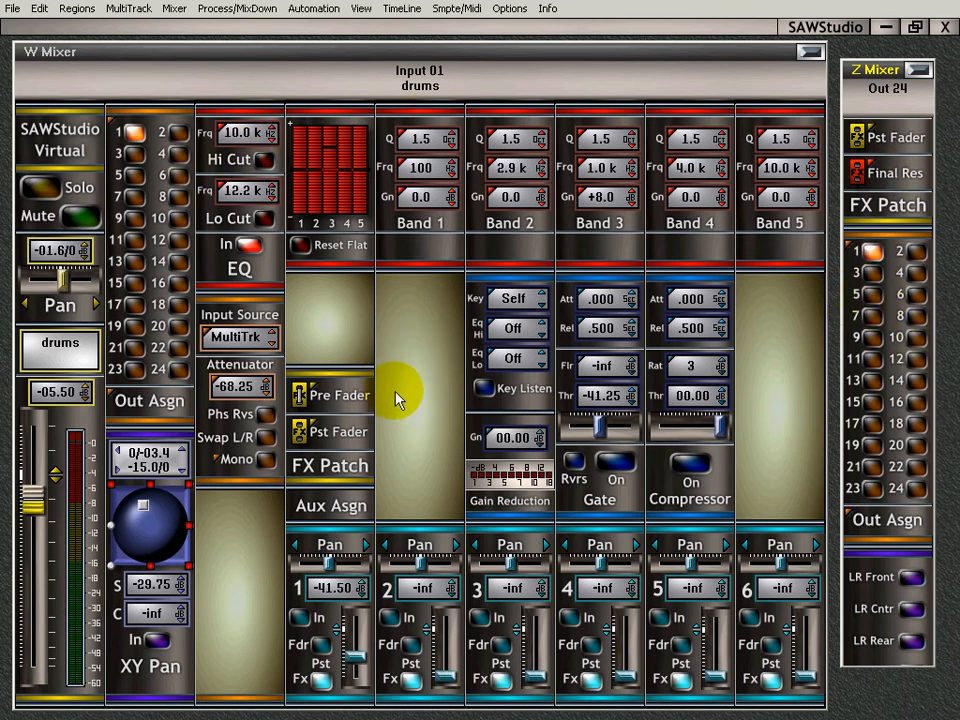
- Try twice to start playback, dismissing the warning each time
key(space)
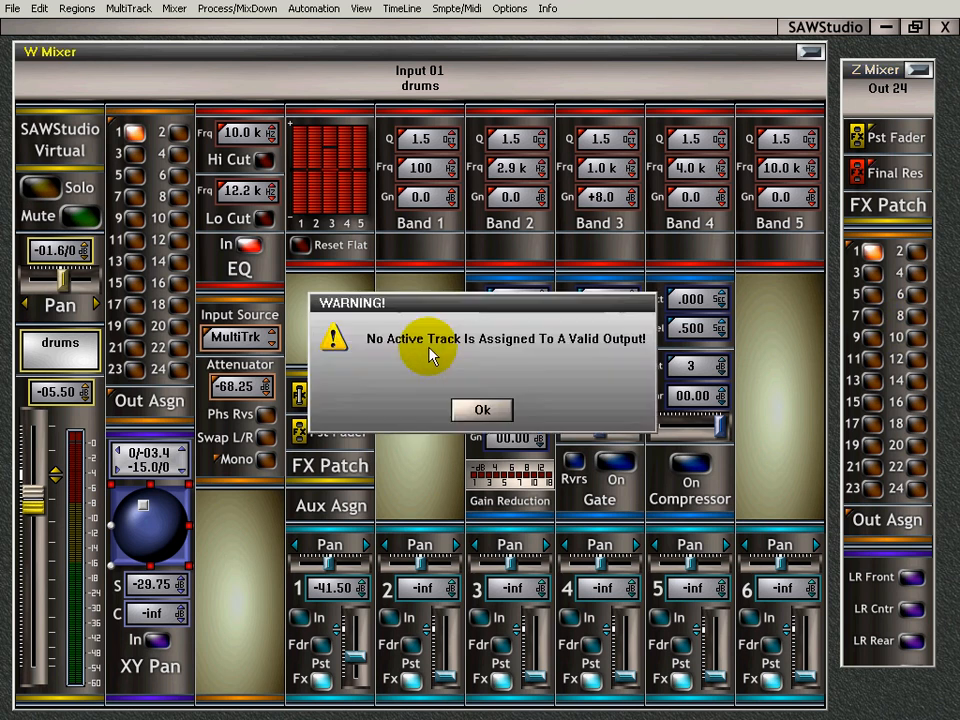
click(484, 409)
key(space)
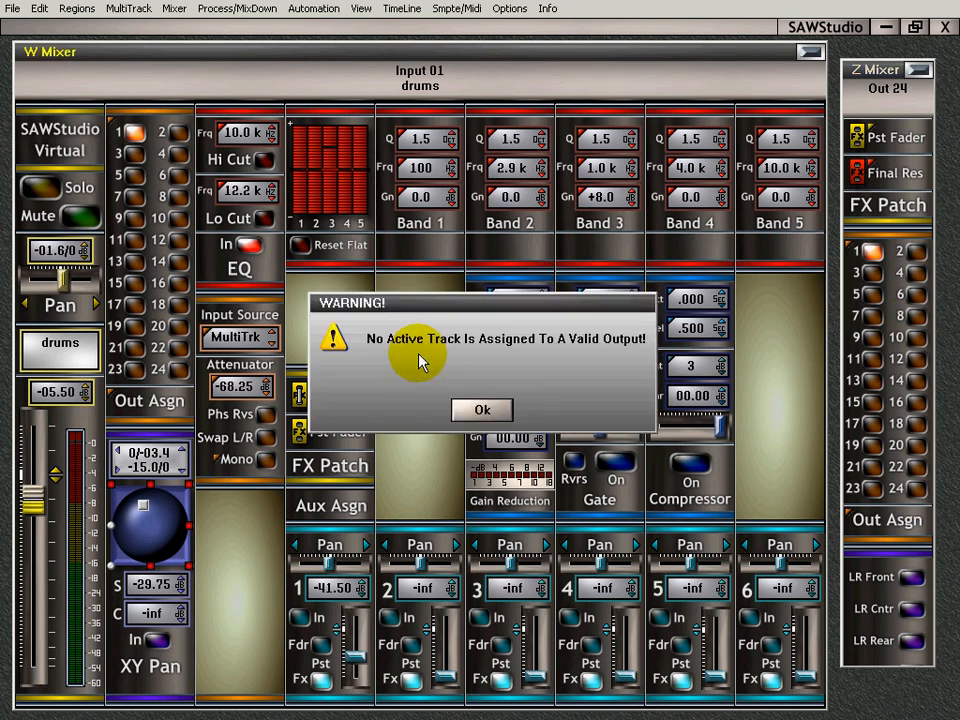
click(480, 409)
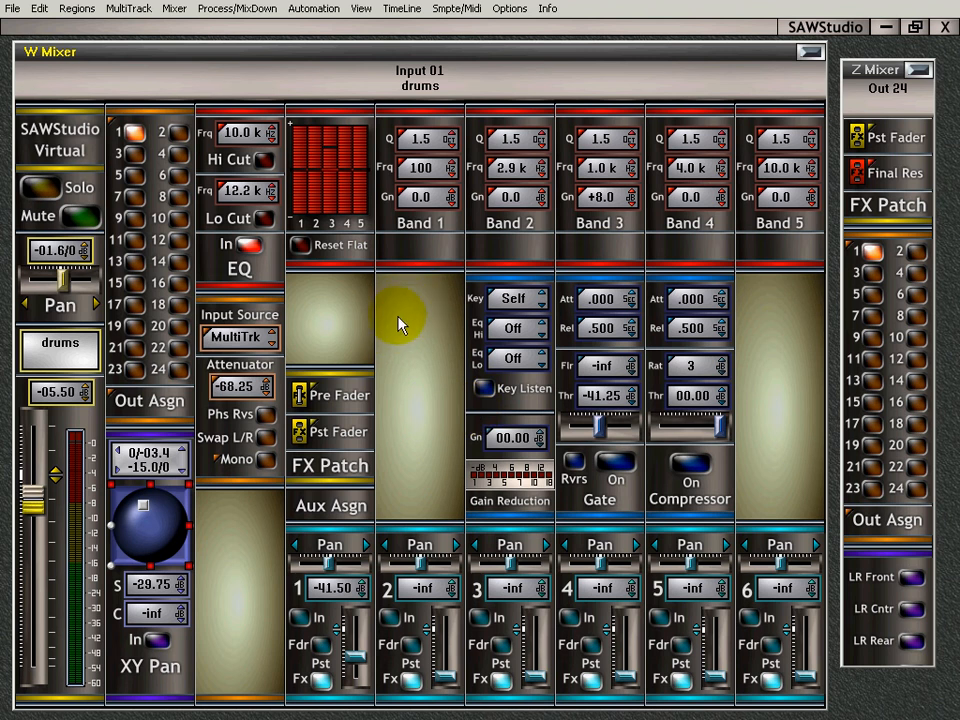
- Show the Wide Mixer's list of channel groups and select-all options, then dismiss it without choosing one
click(425, 62)
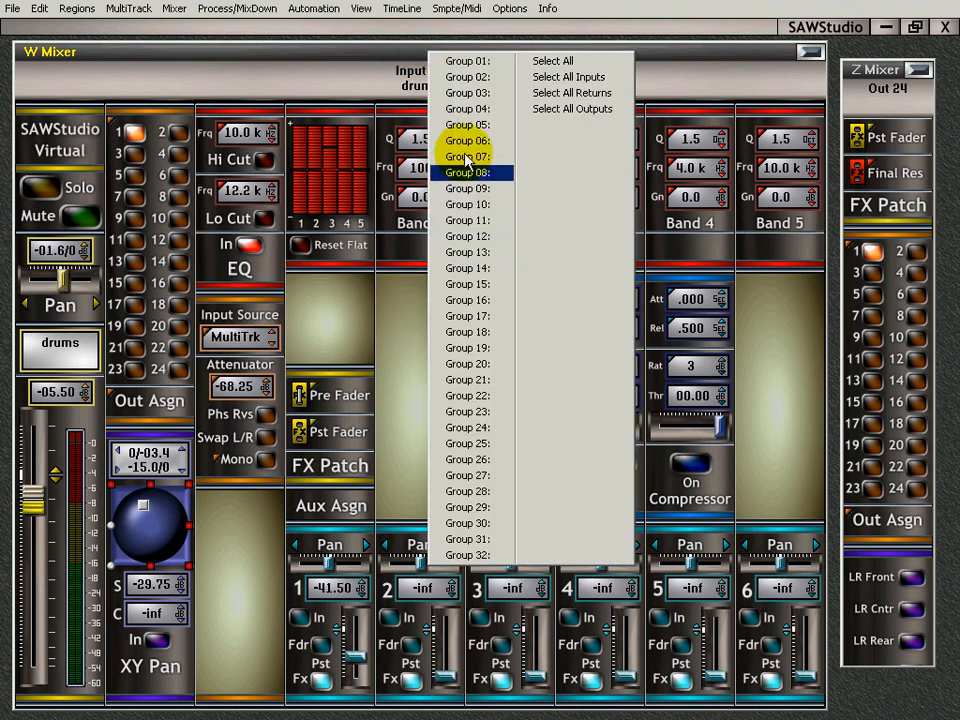
click(374, 62)
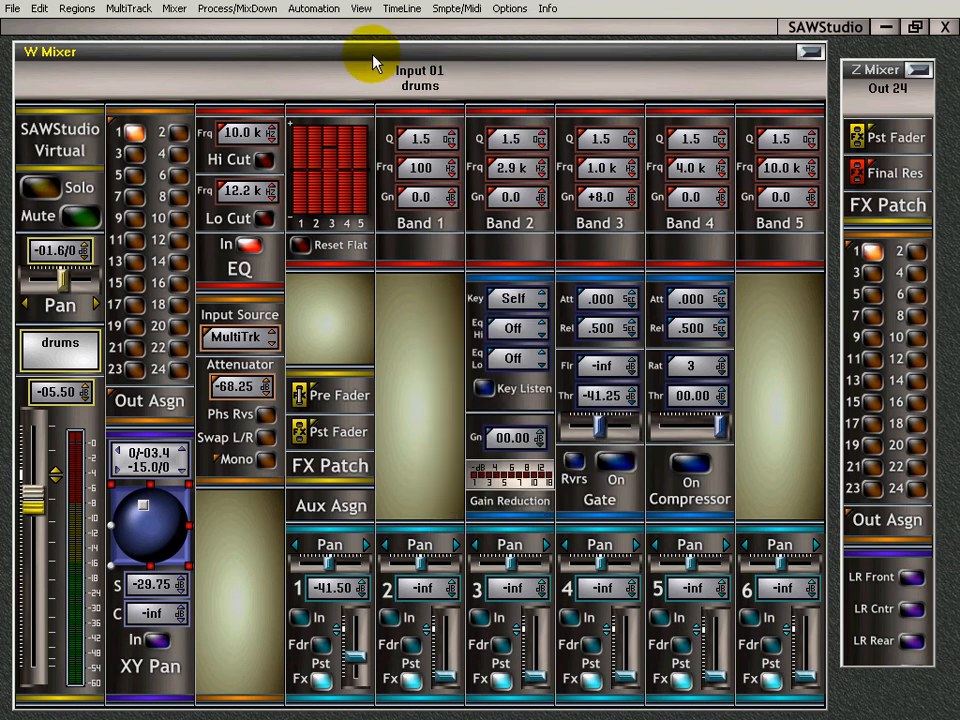
- Examine the drums channel's options for storing and recalling EQ, dynamics, FX and aux settings in memory cells
right_click(448, 251)
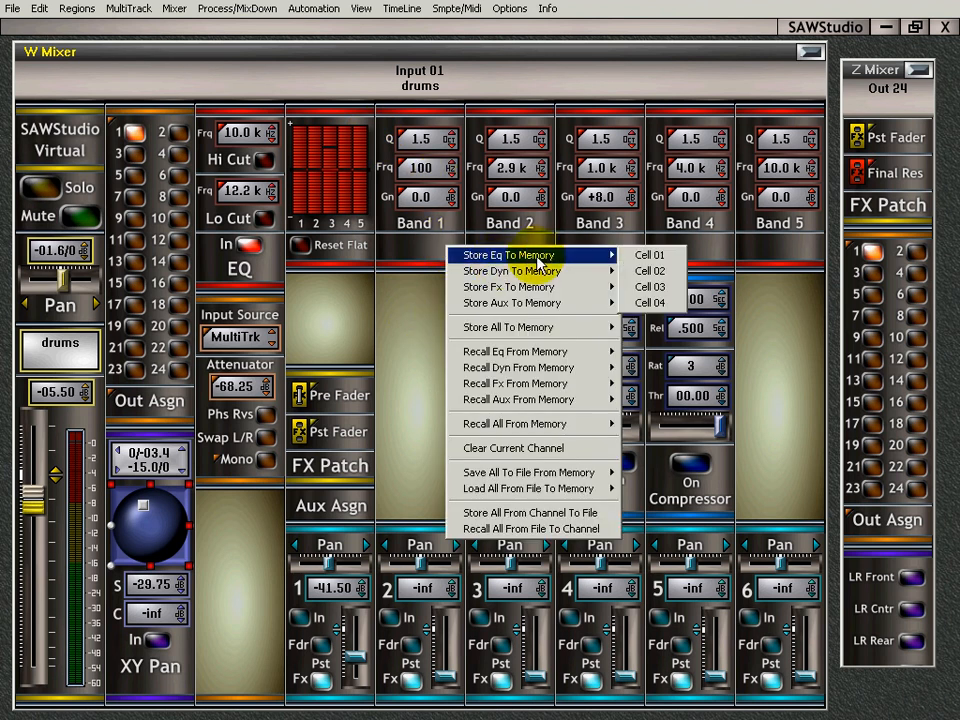
mouse_move(525, 271)
click(420, 350)
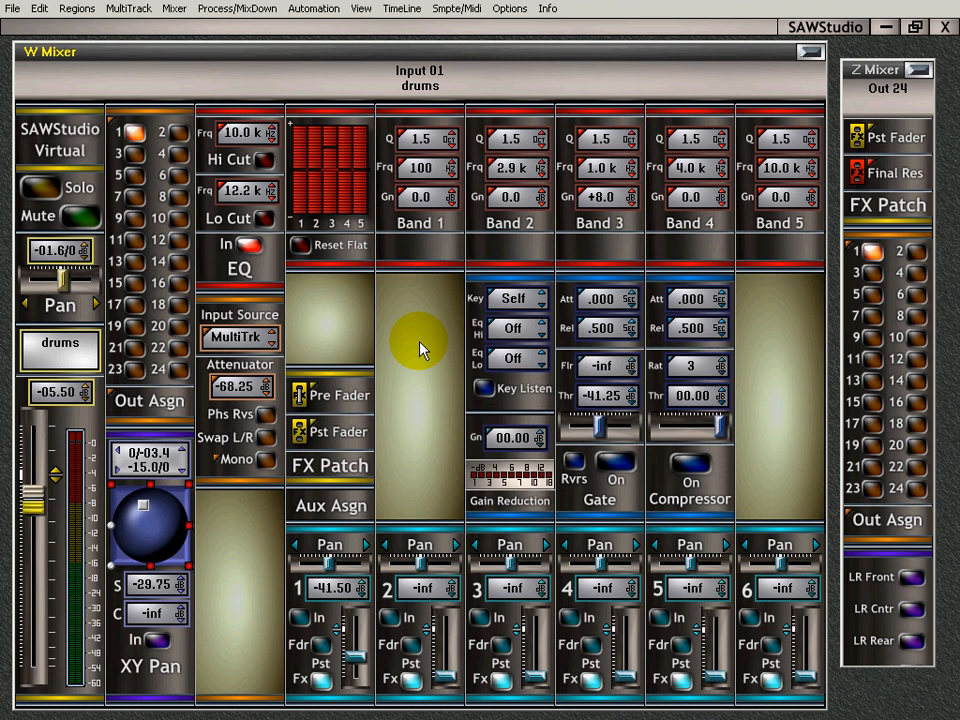
right_click(420, 350)
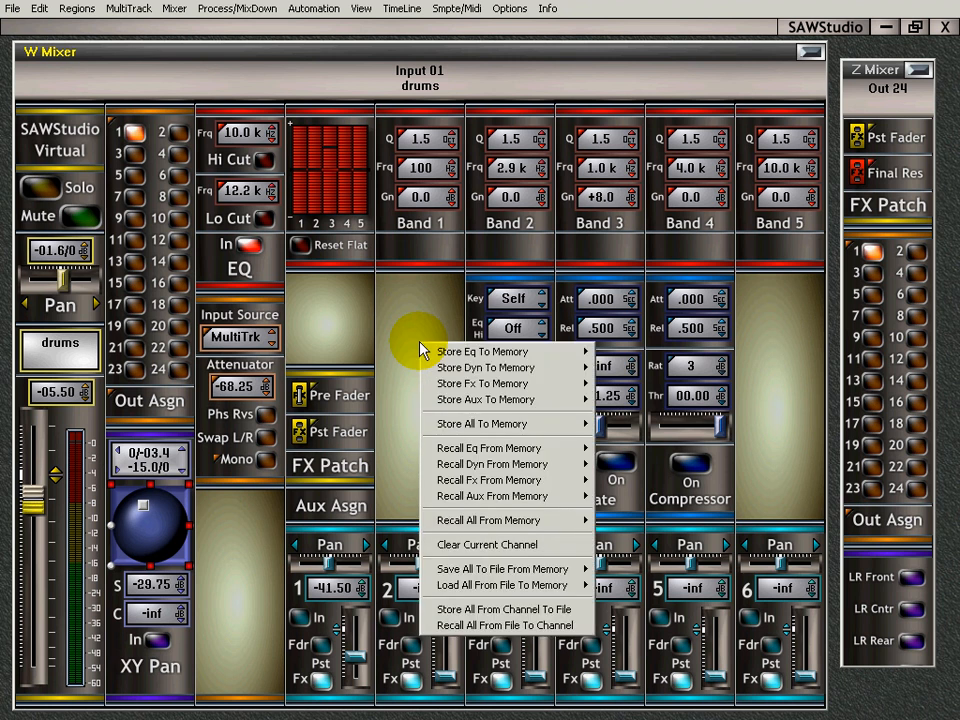
click(424, 318)
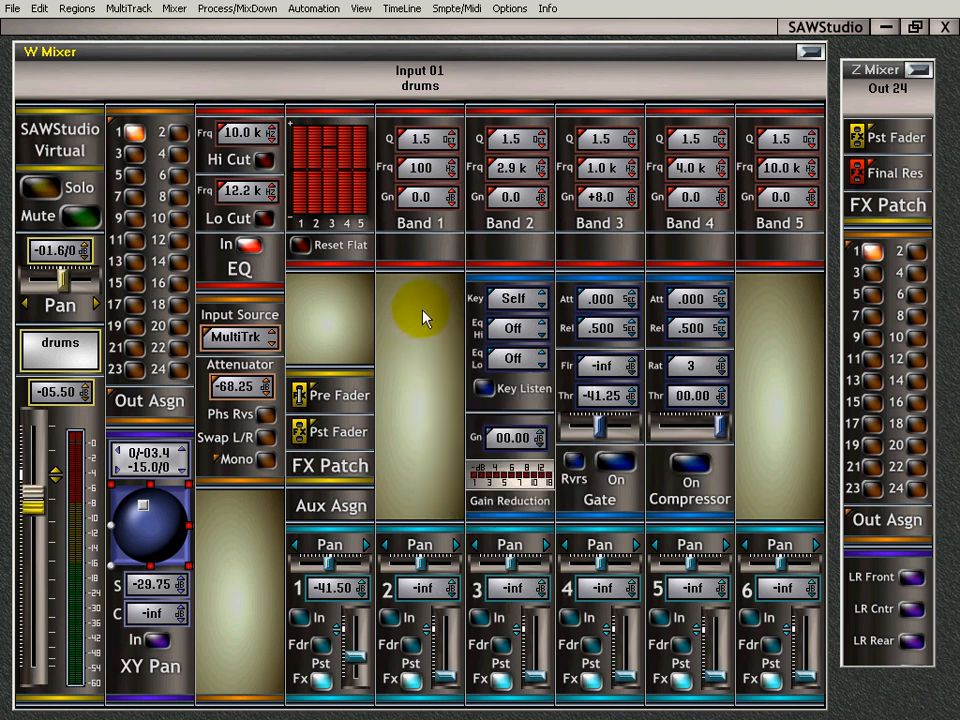
alt+right_click(424, 318)
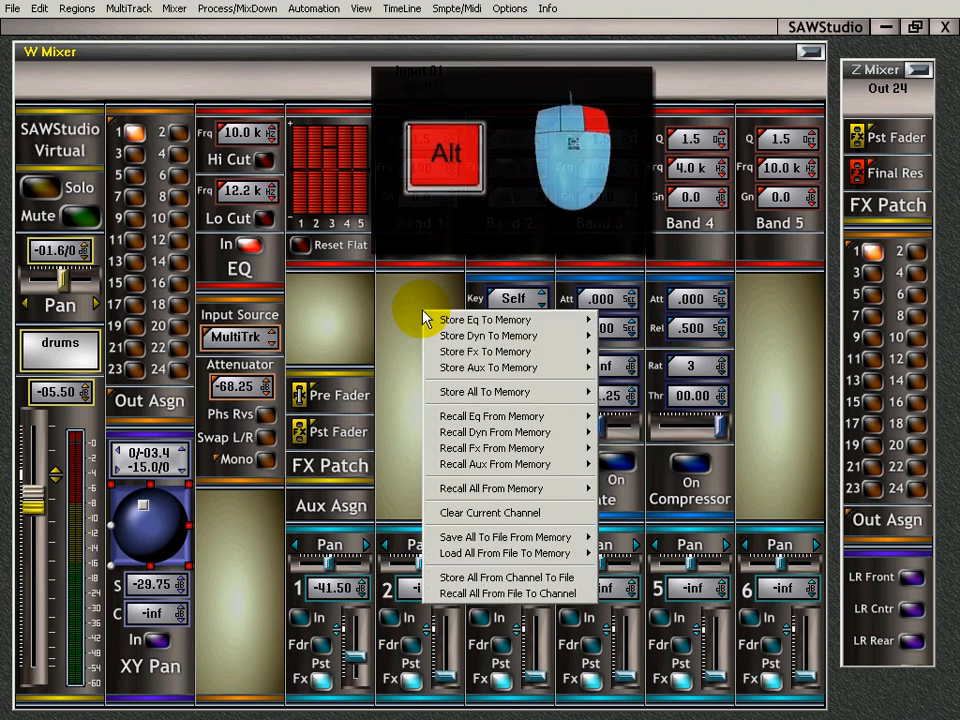
click(424, 257)
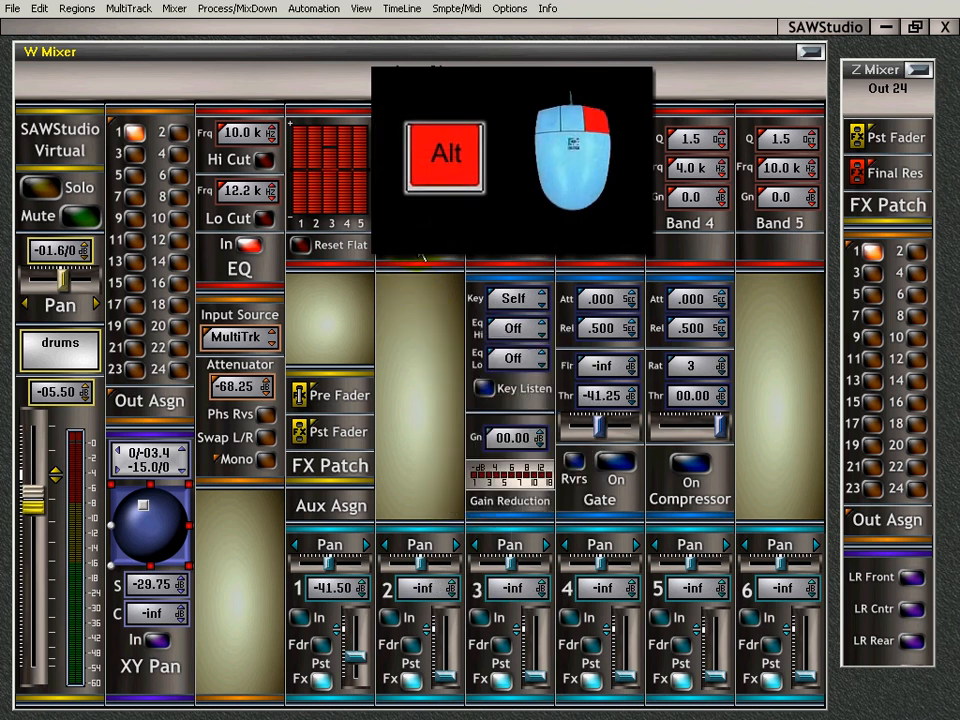
- Review the commands for saving and loading memory cells and channel settings to and from file, then dismiss them
alt+right_click(338, 281)
click(333, 295)
right_click(341, 331)
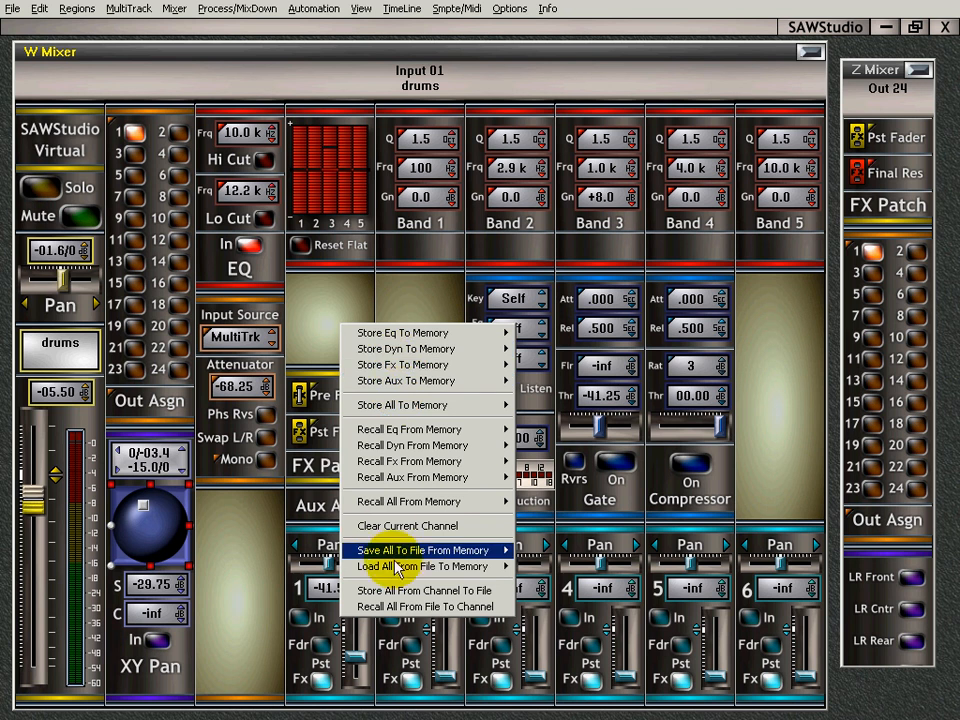
mouse_move(419, 336)
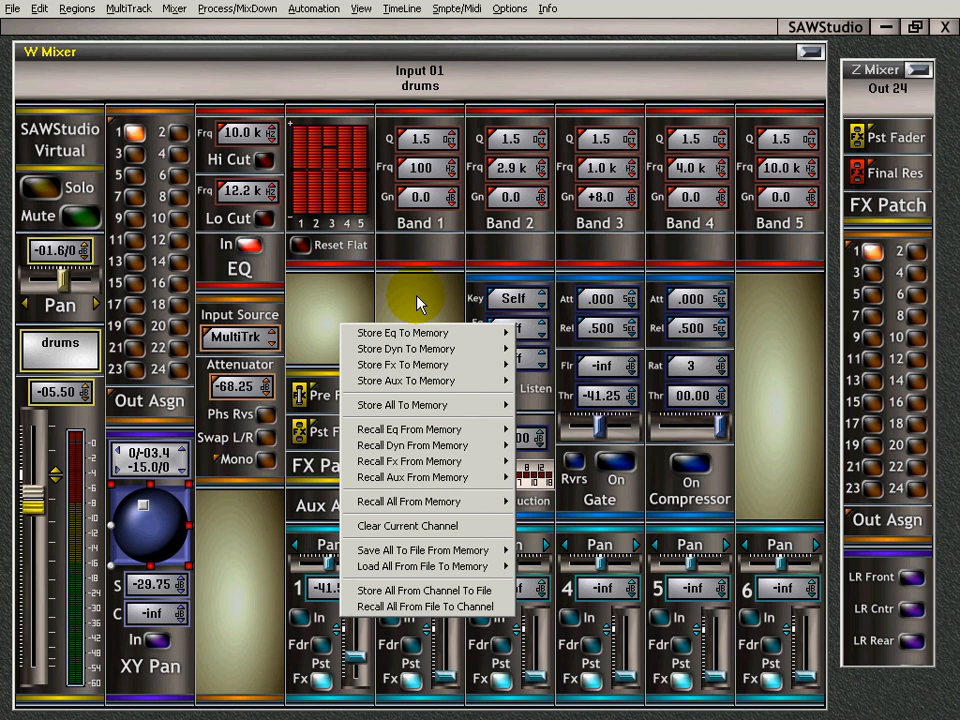
click(418, 302)
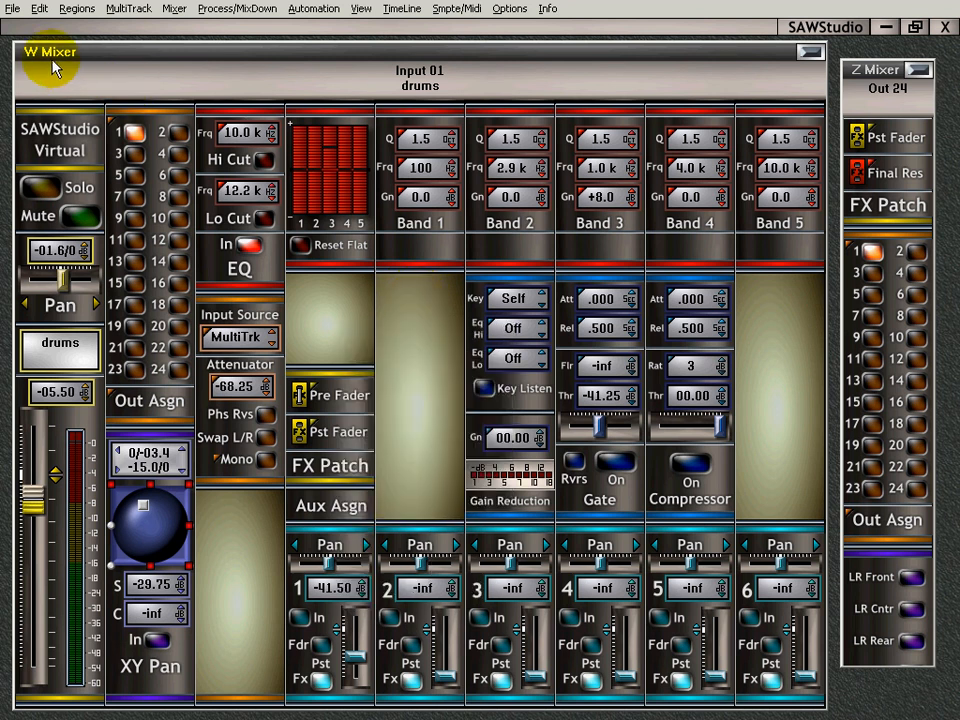